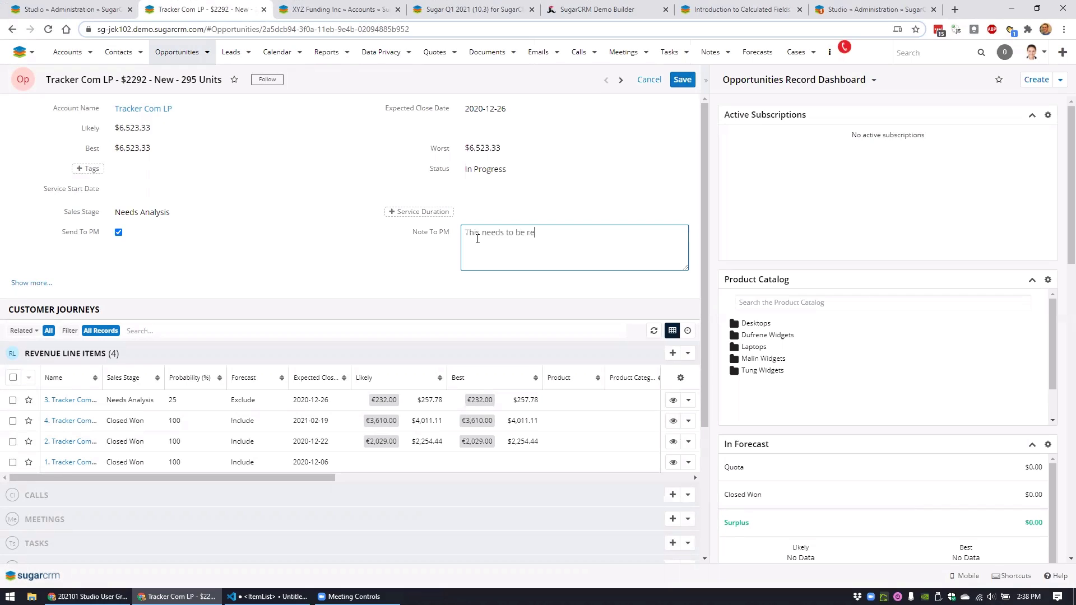
Save the Tracker Com LP opportunity with the Note To PM "This needs to be reviewed."
left_click(681, 81)
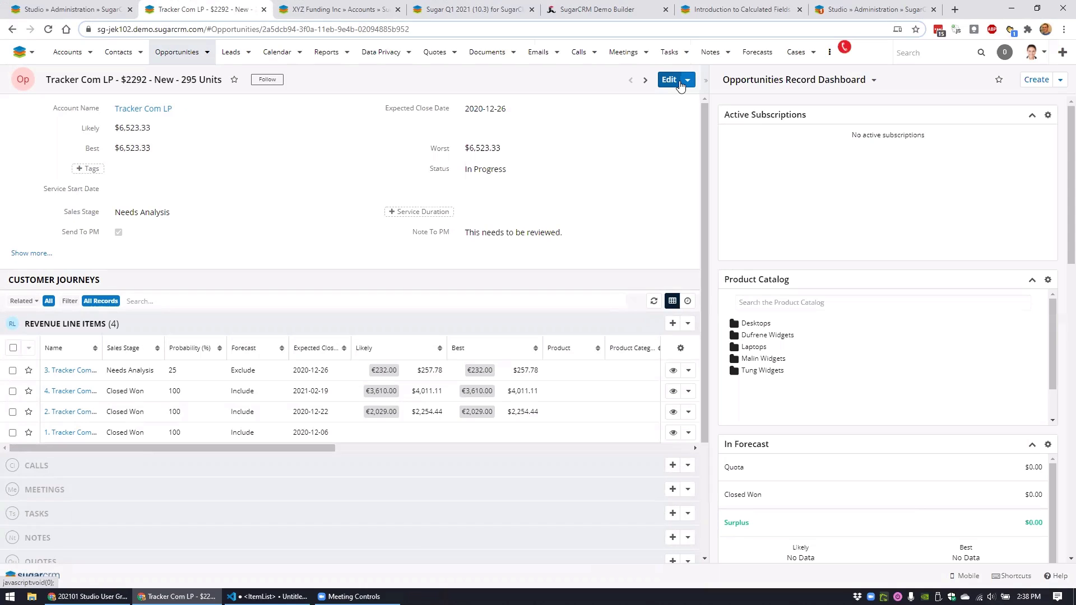
Examine the properties of the Opportunities Send To PM checkbox field in Studio and close it without changes
left_click(51, 10)
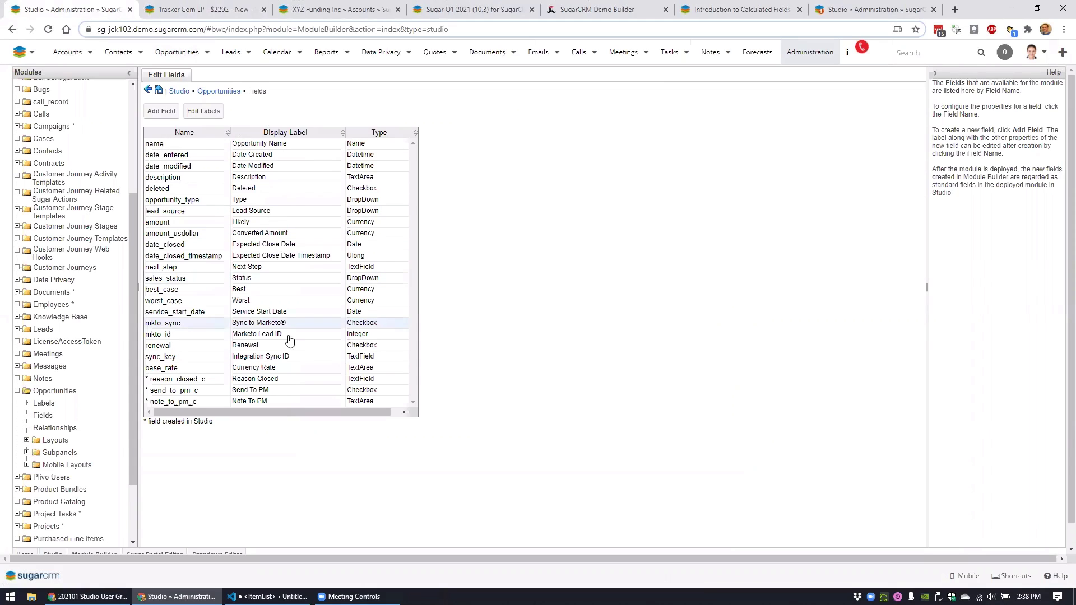
left_click(289, 395)
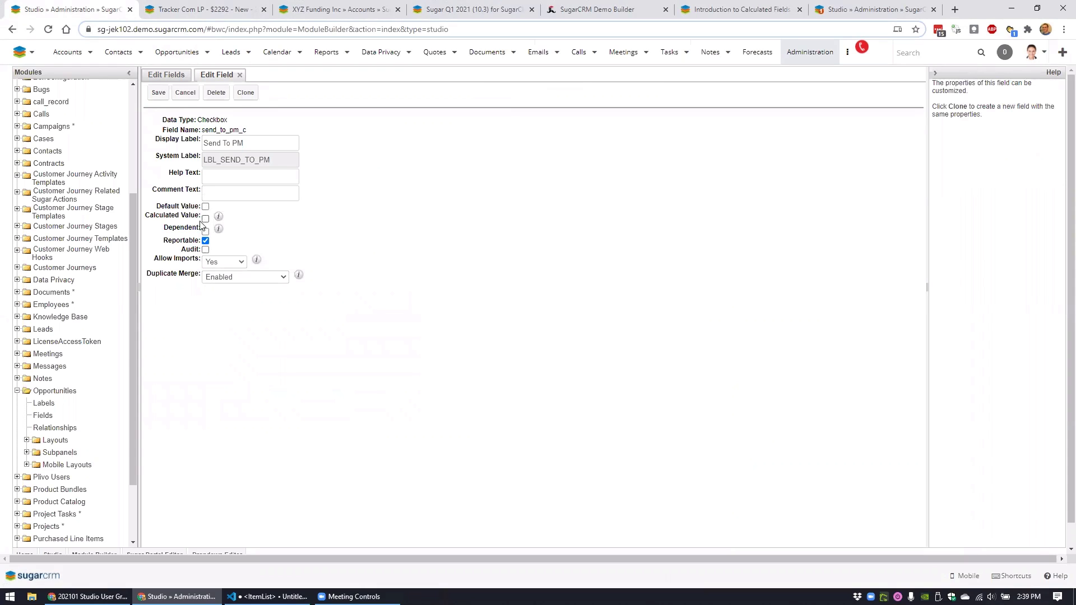
left_click(186, 94)
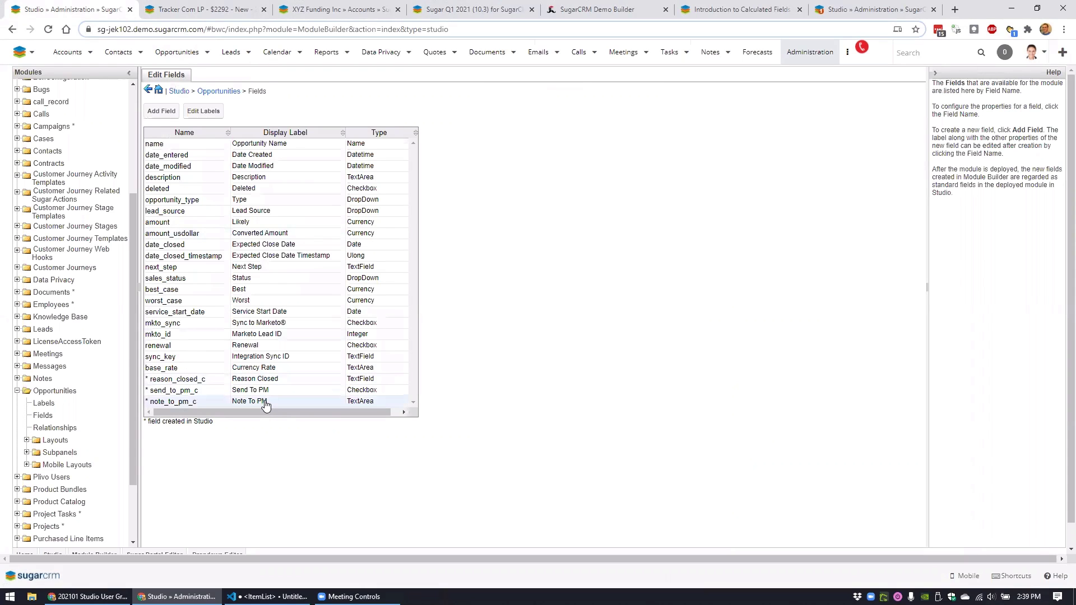
Examine the Note To PM field's Visible If formula, search its available fields for "sen", and close the formula without changes
left_click(266, 404)
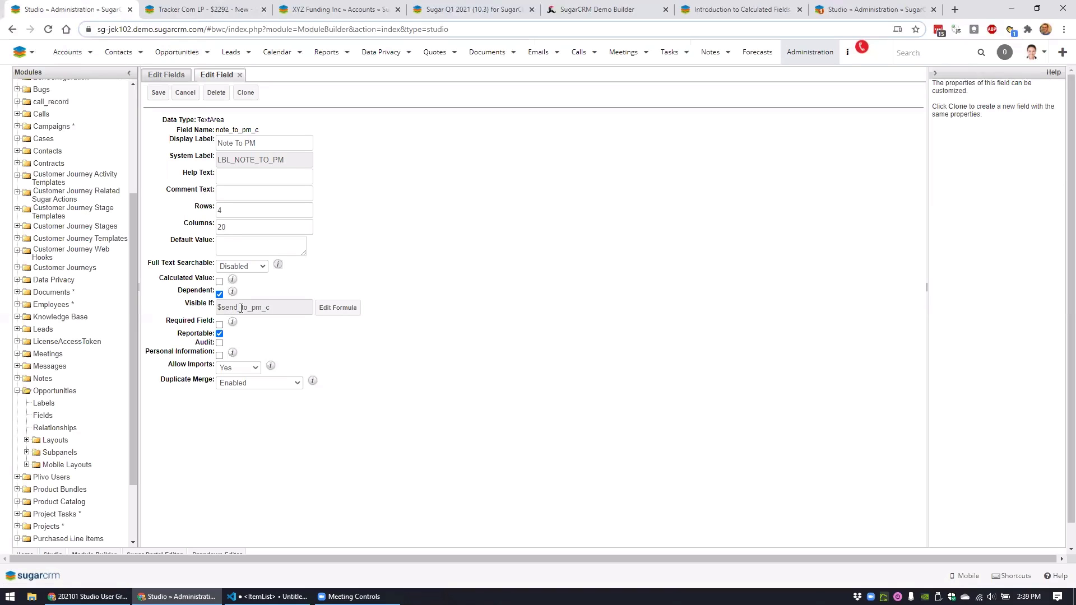
left_click(339, 308)
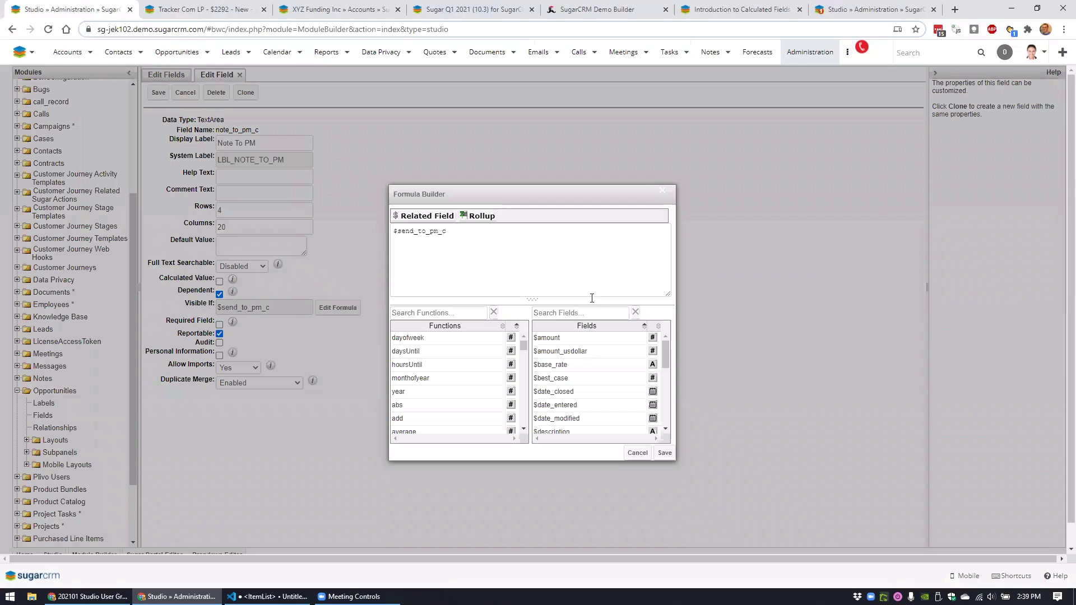
left_click(574, 313)
type("sen")
left_click_drag(614, 438, 639, 440)
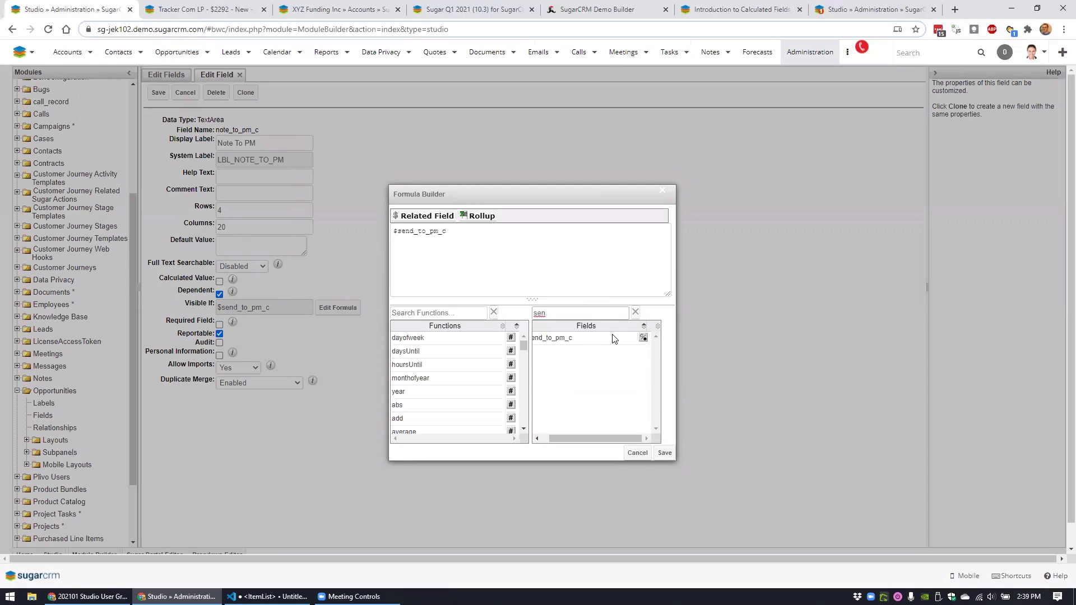
left_click_drag(605, 441, 597, 439)
left_click(637, 454)
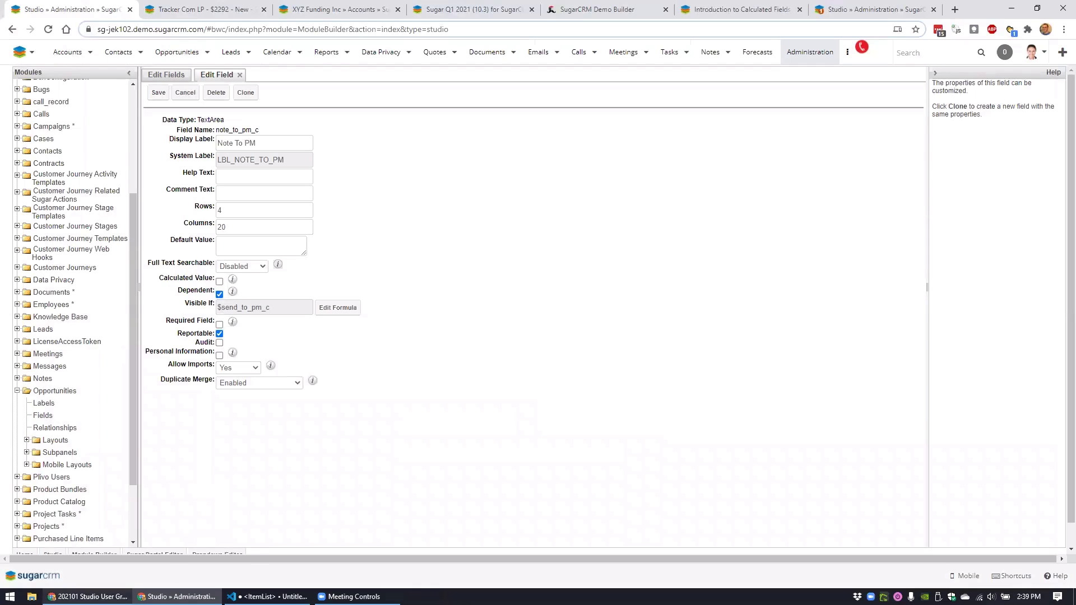
Switch to the presentation to view the dependent and conditionally required field examples, and return to the browser
left_click(93, 596)
left_click(72, 553)
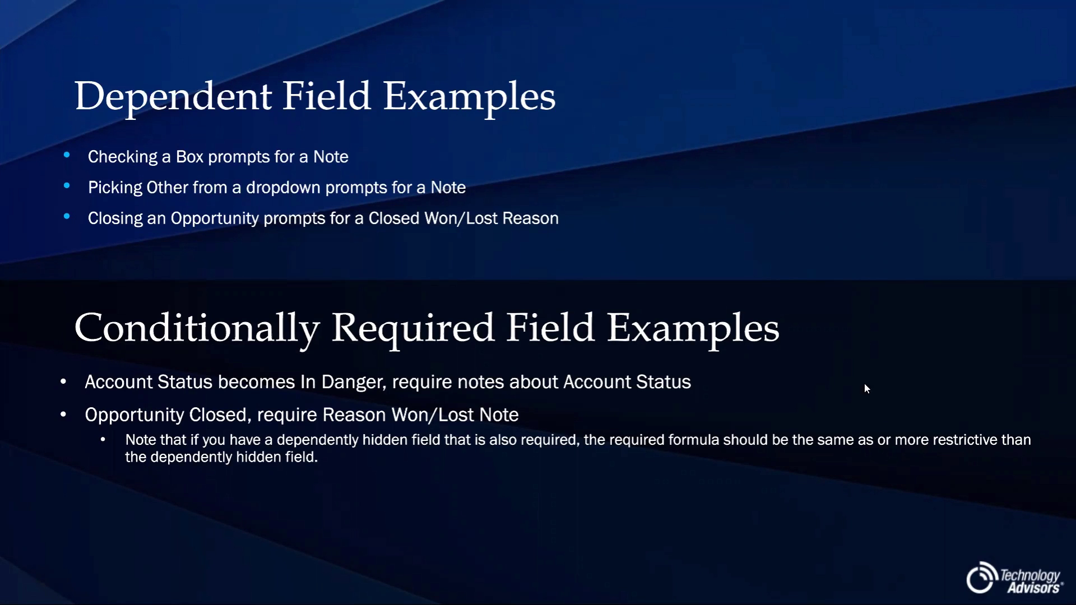
key("alt+Tab")
Set the XYZ Funding Inc account's status to In Danger with the reason "They are not returning my phone calls." and save it
left_click(344, 11)
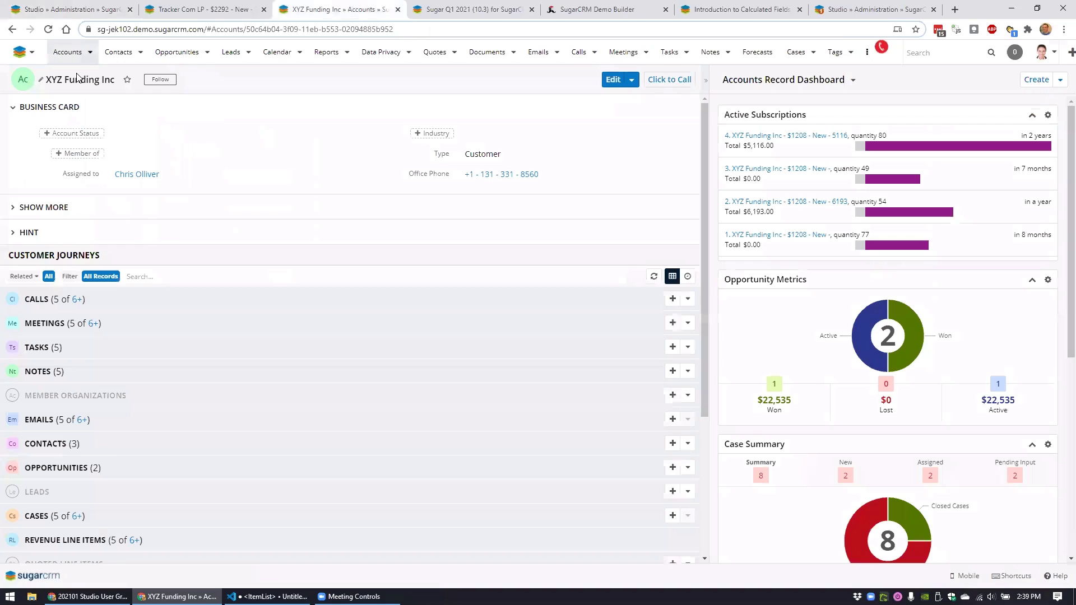
left_click(75, 135)
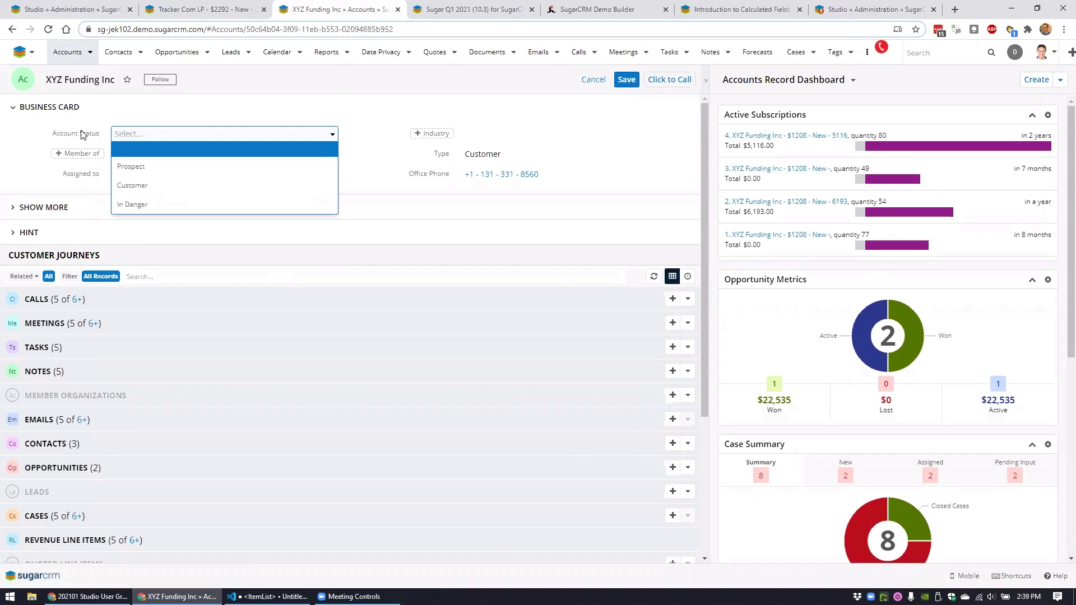
left_click(148, 205)
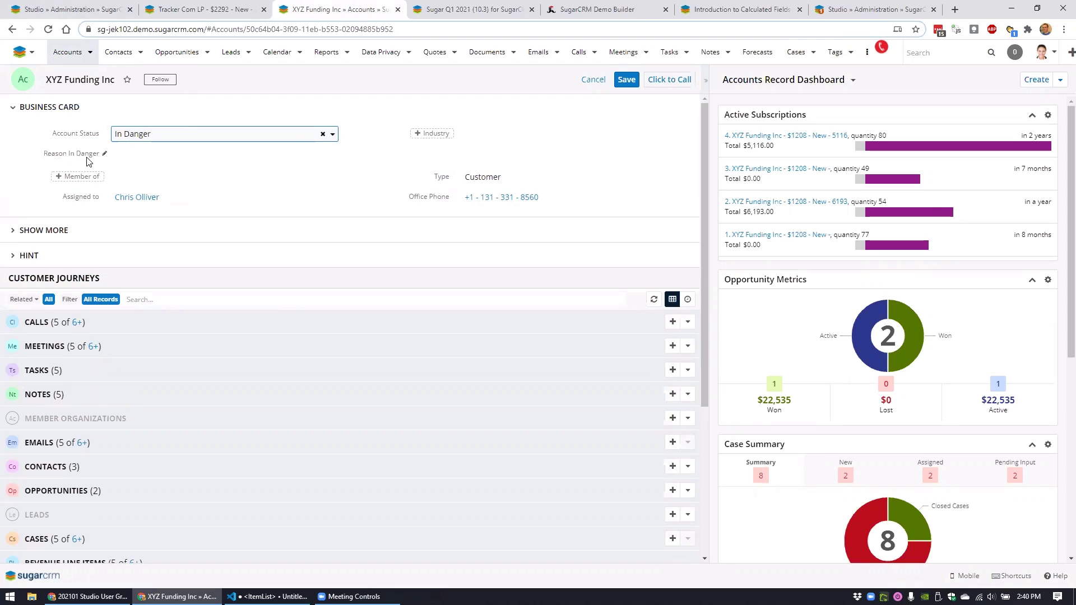
left_click(171, 161)
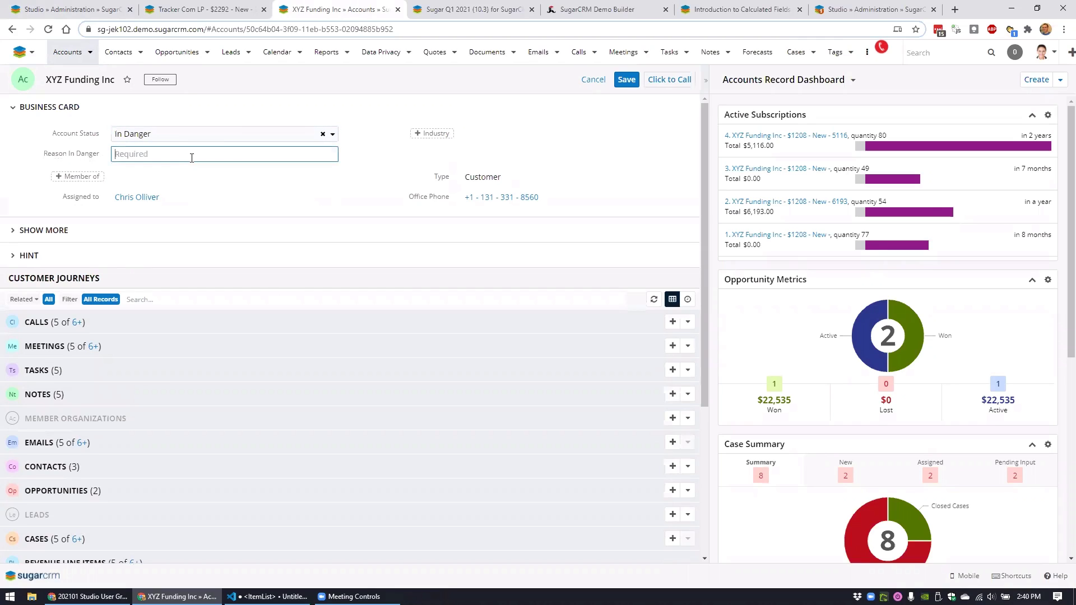
type("They are not returning my phone calls.")
left_click(627, 80)
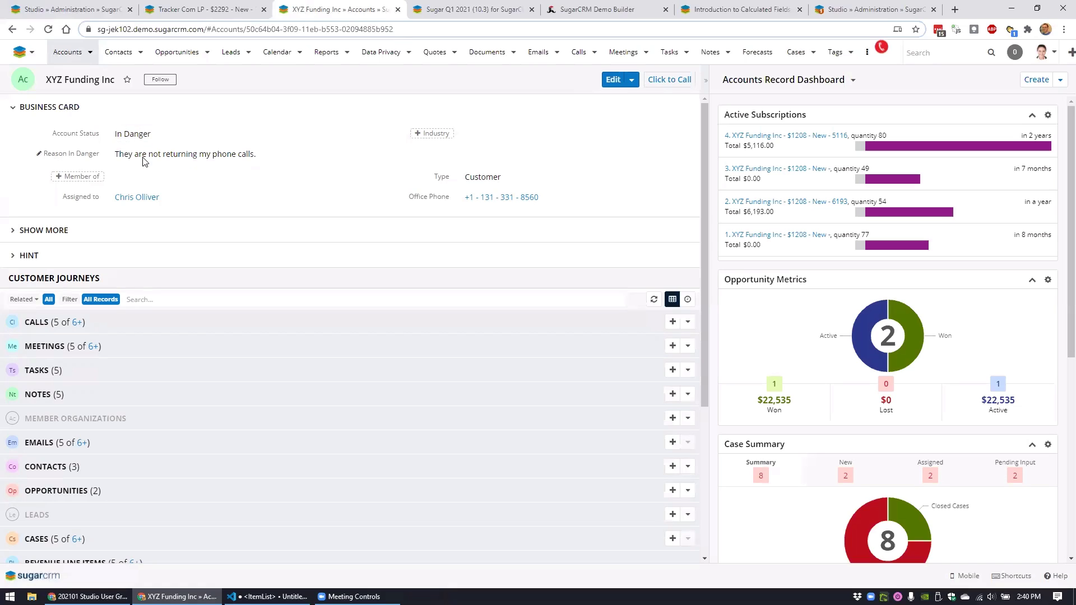
Try to save the XYZ Funding Inc account with an empty Reason In Danger, and cancel the edit
left_click(610, 82)
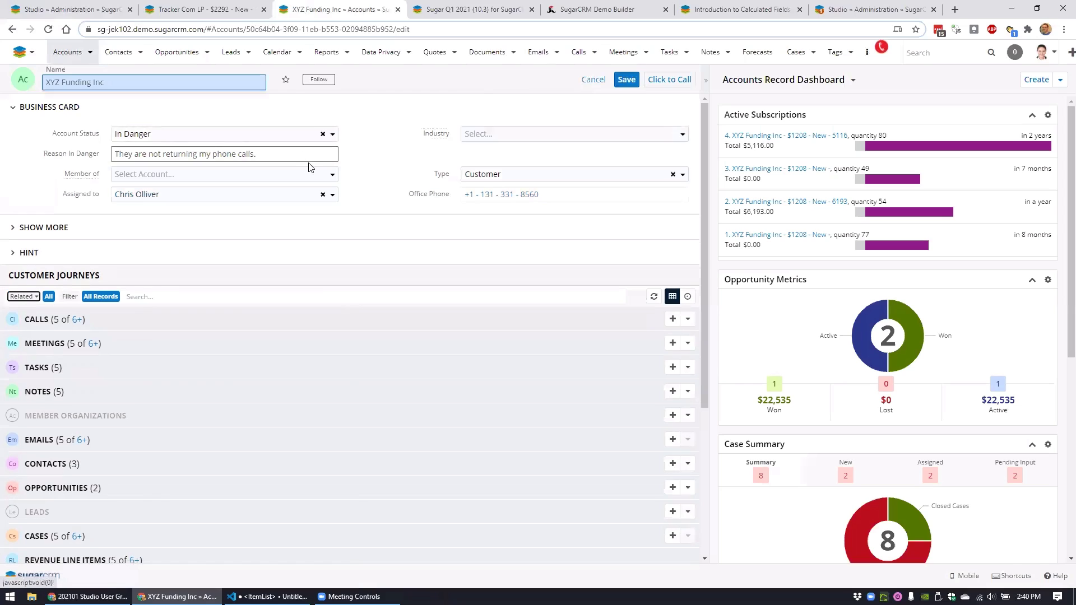
left_click_drag(308, 157, 16, 159)
key("BackSpace")
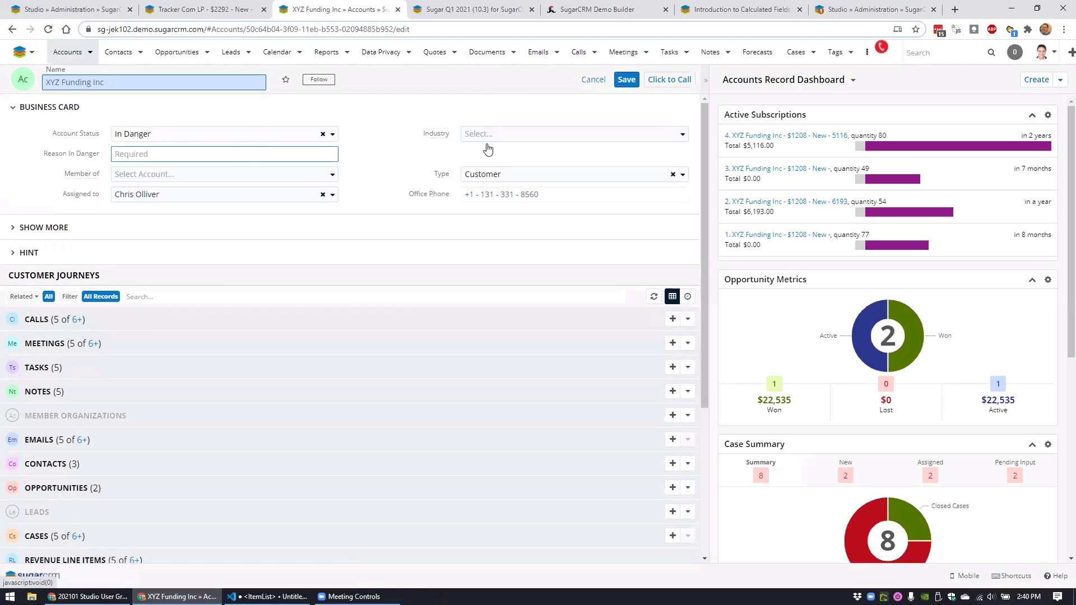
left_click(626, 79)
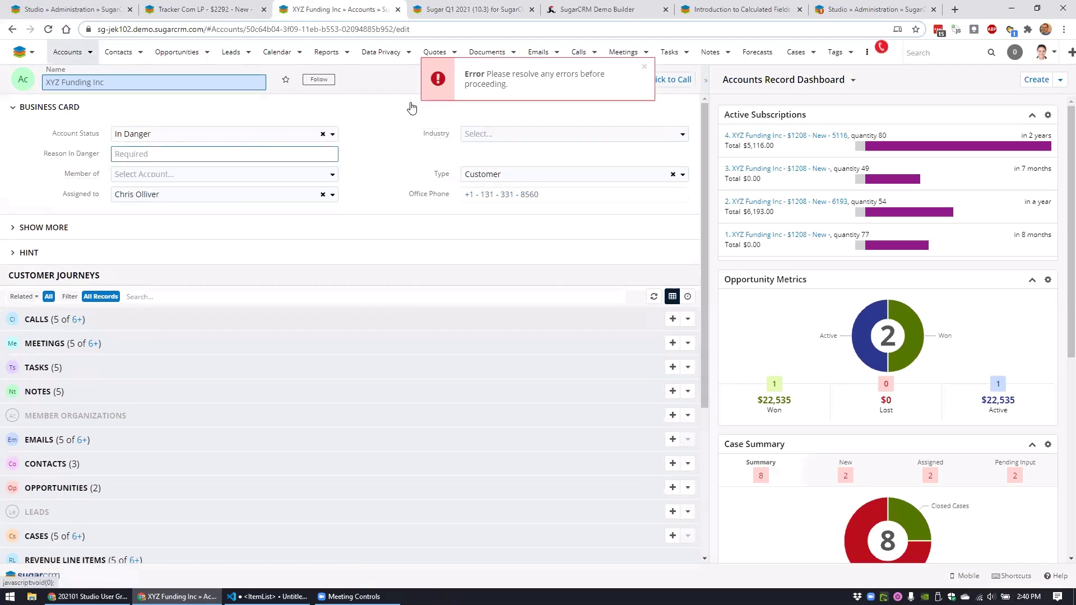
left_click(145, 157)
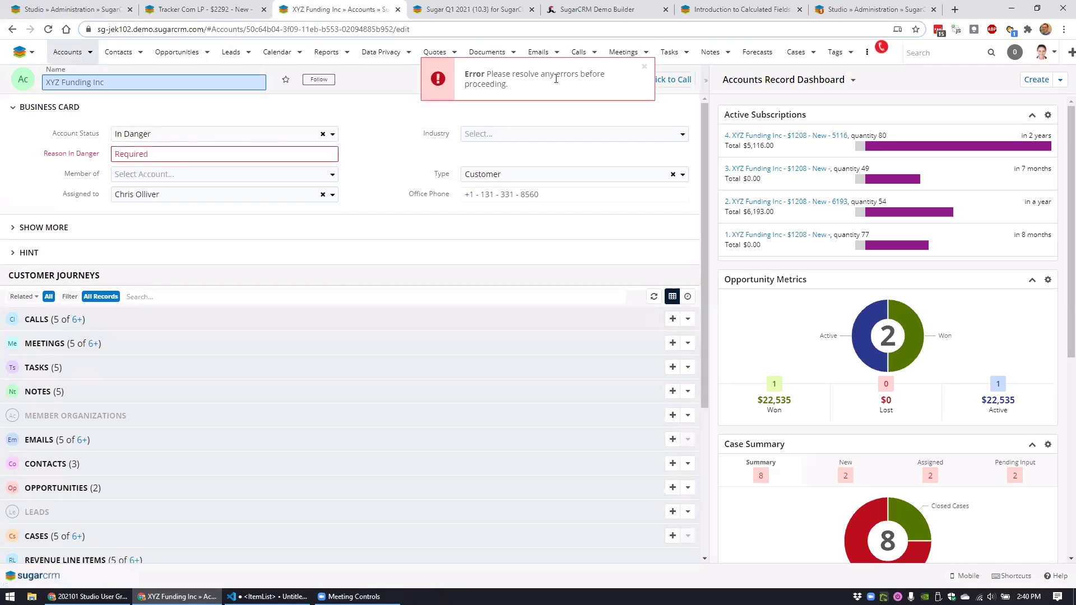
left_click(644, 67)
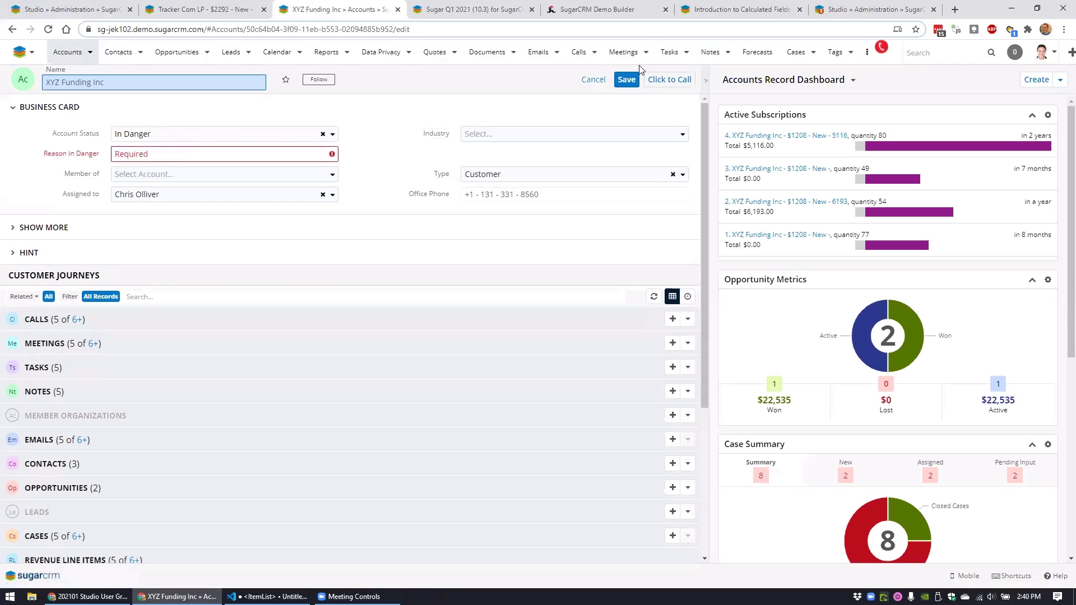
left_click(593, 80)
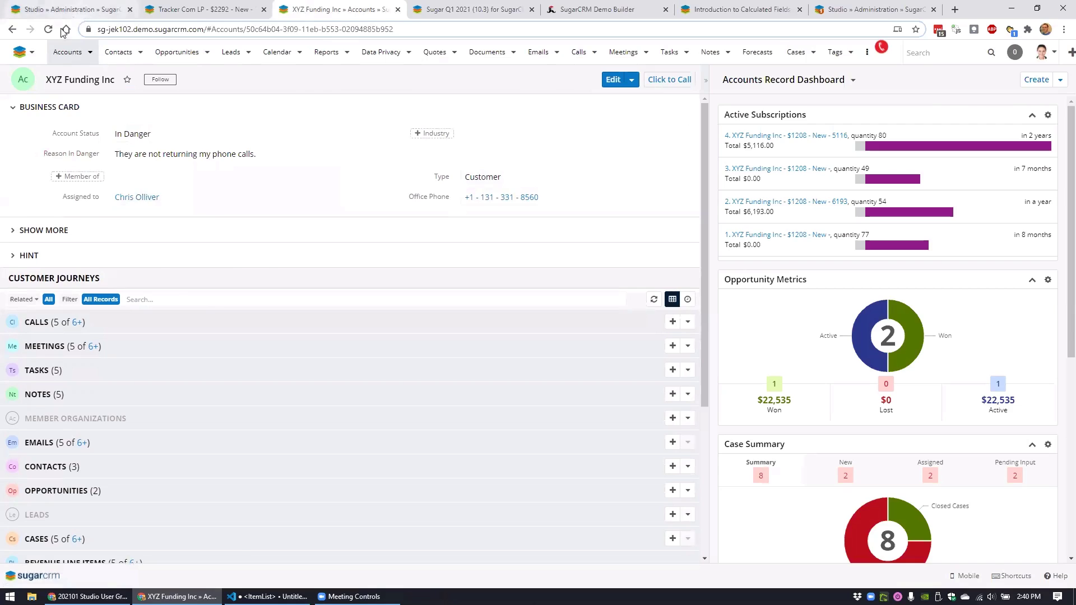
Open the Reason In Danger field of the Accounts module in Studio
left_click(66, 9)
scroll(56, 129, "up", 10)
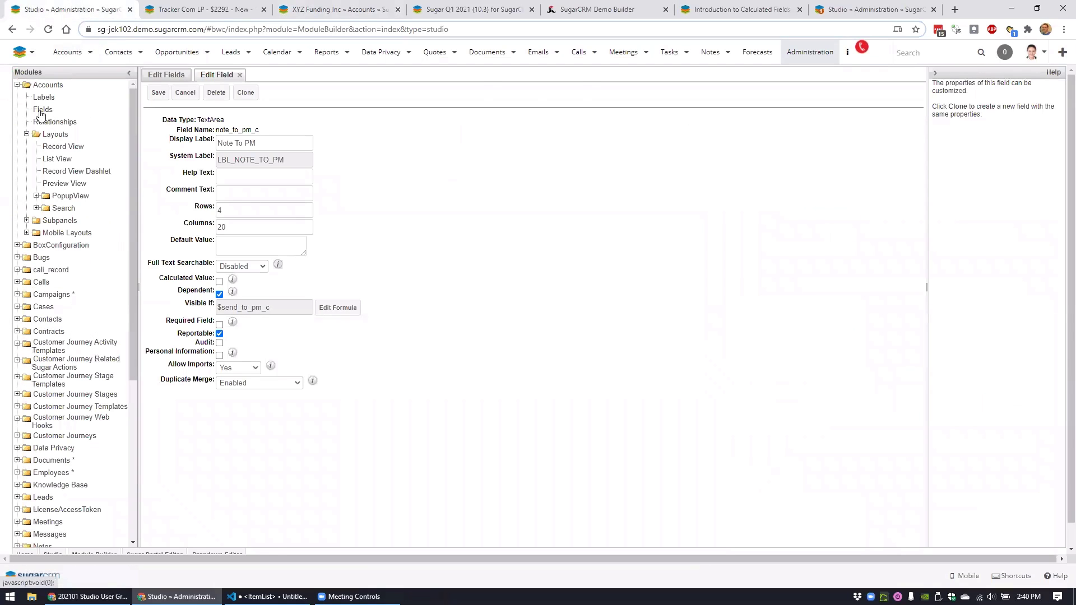
left_click(42, 110)
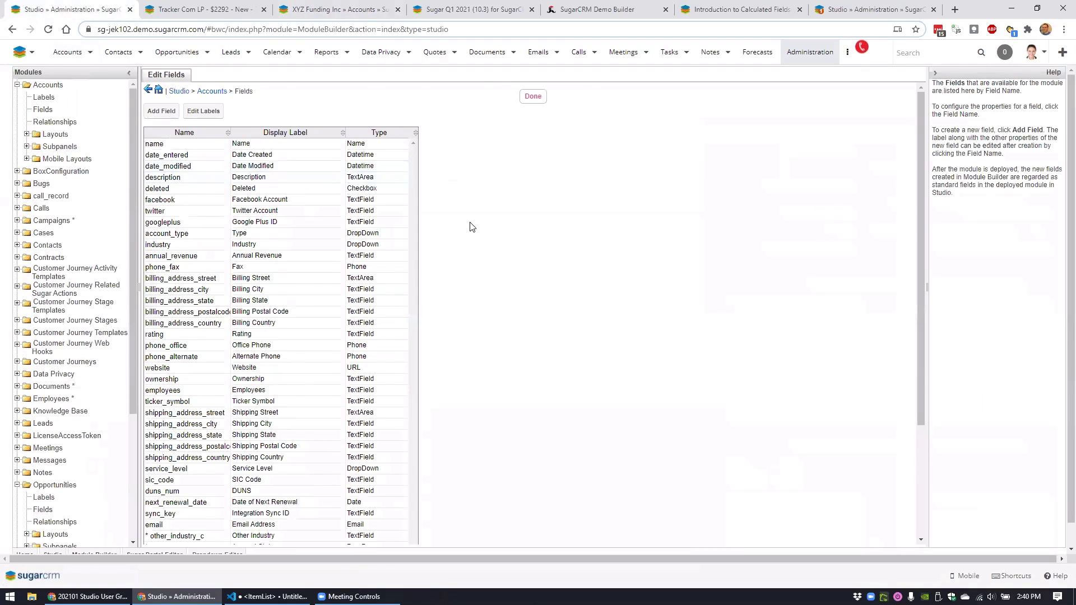
scroll(470, 227, "down", 3)
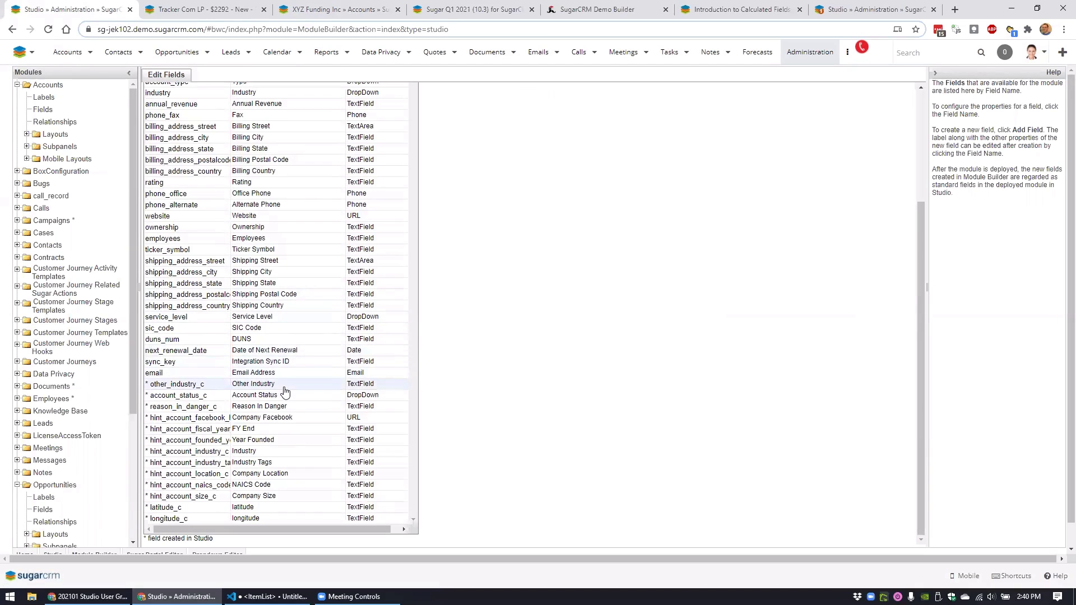
left_click(308, 409)
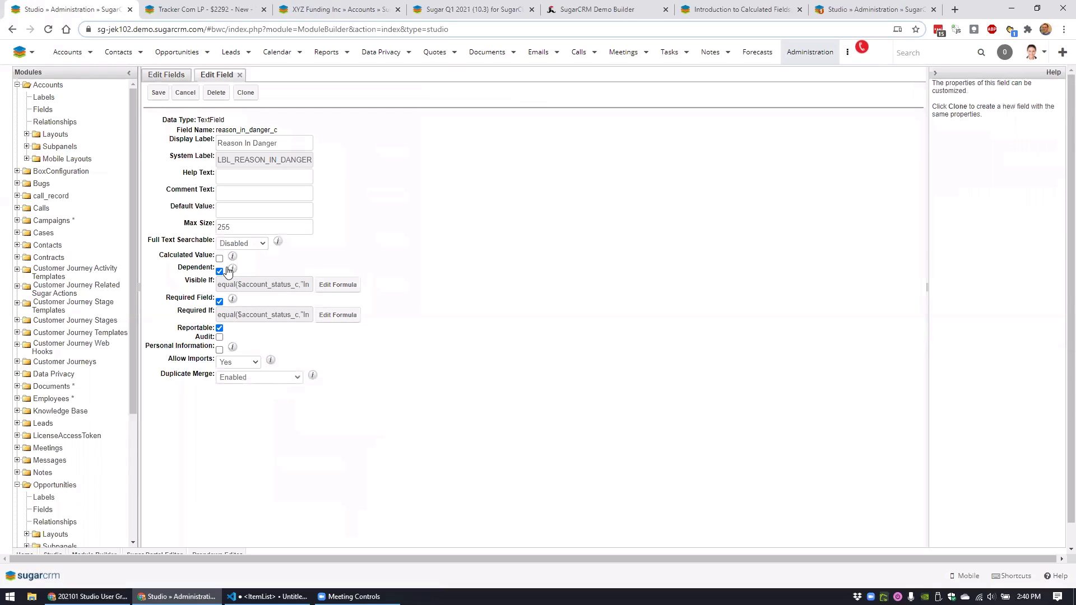
Examine the Visible If formula of the Reason In Danger field and leave the field without changes
left_click(339, 285)
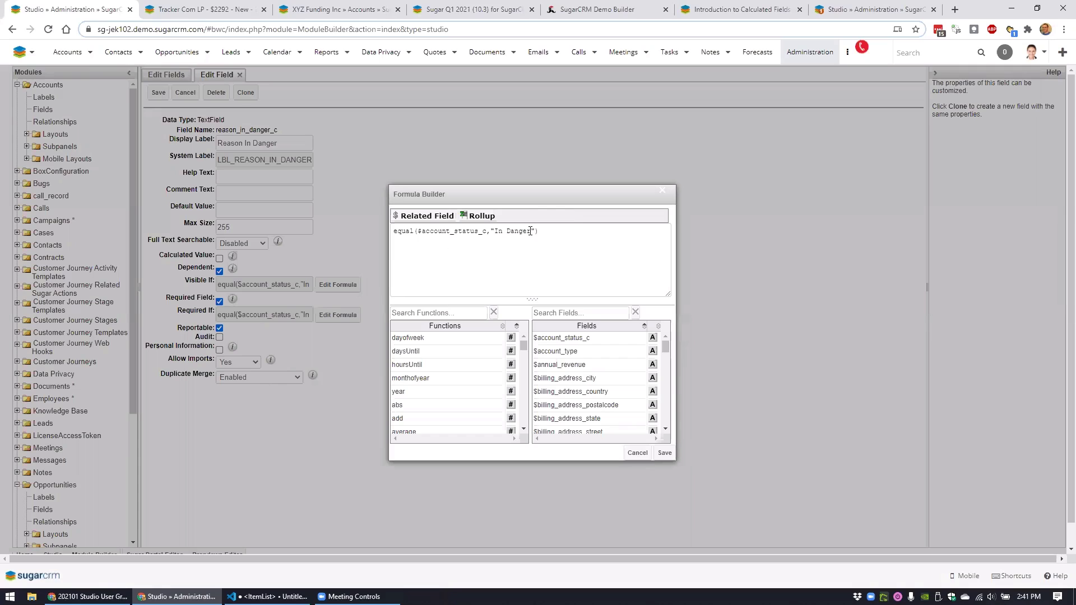
left_click_drag(532, 232, 496, 231)
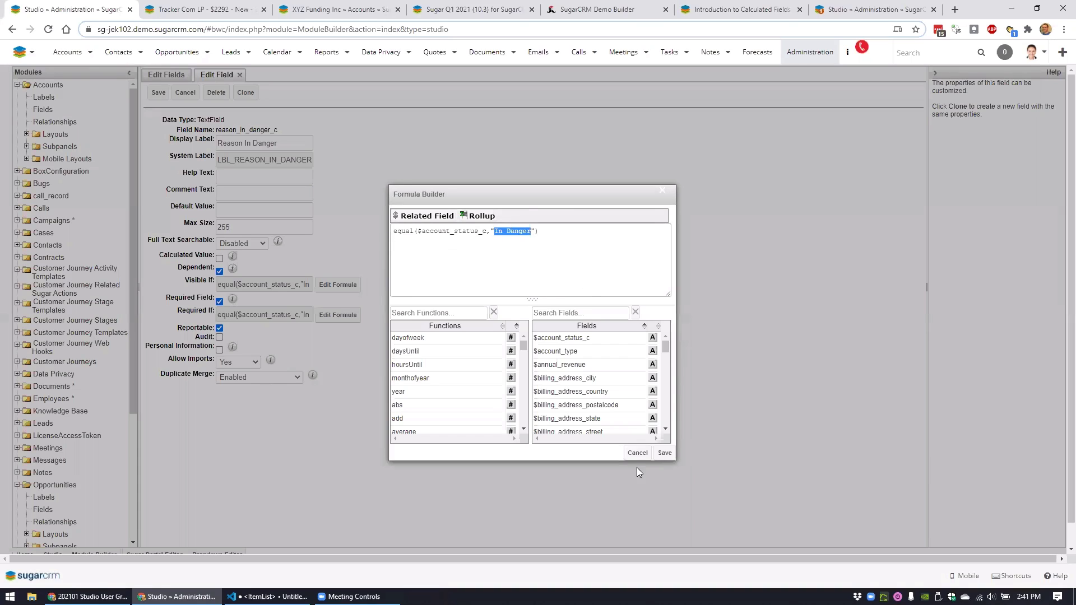
left_click(635, 453)
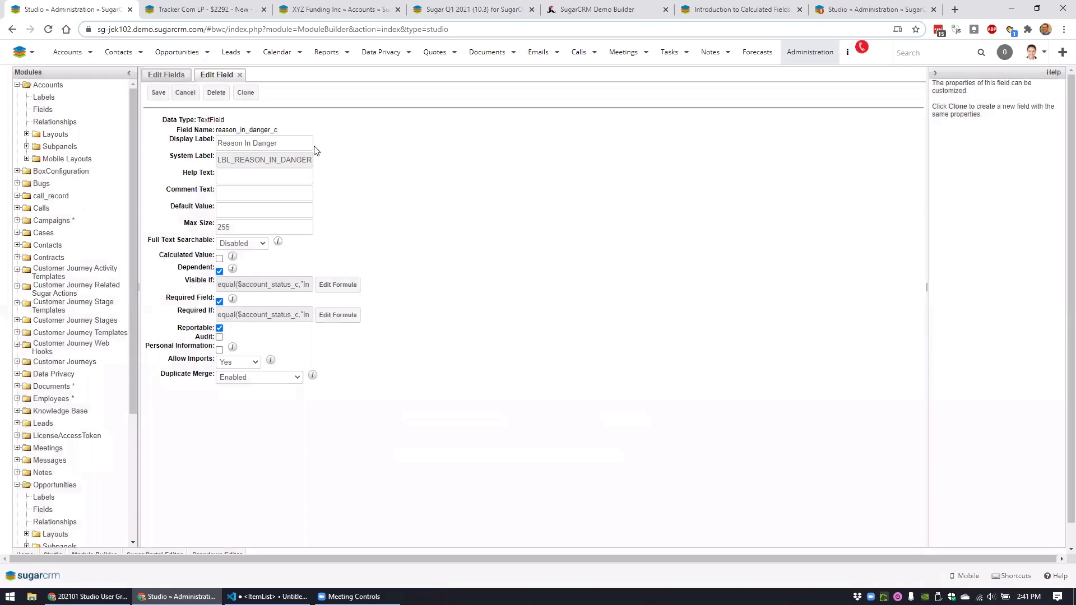
left_click(185, 93)
Open the account_status_list dropdown of the Accounts module's Account Status field for editing
scroll(222, 399, "down", 5)
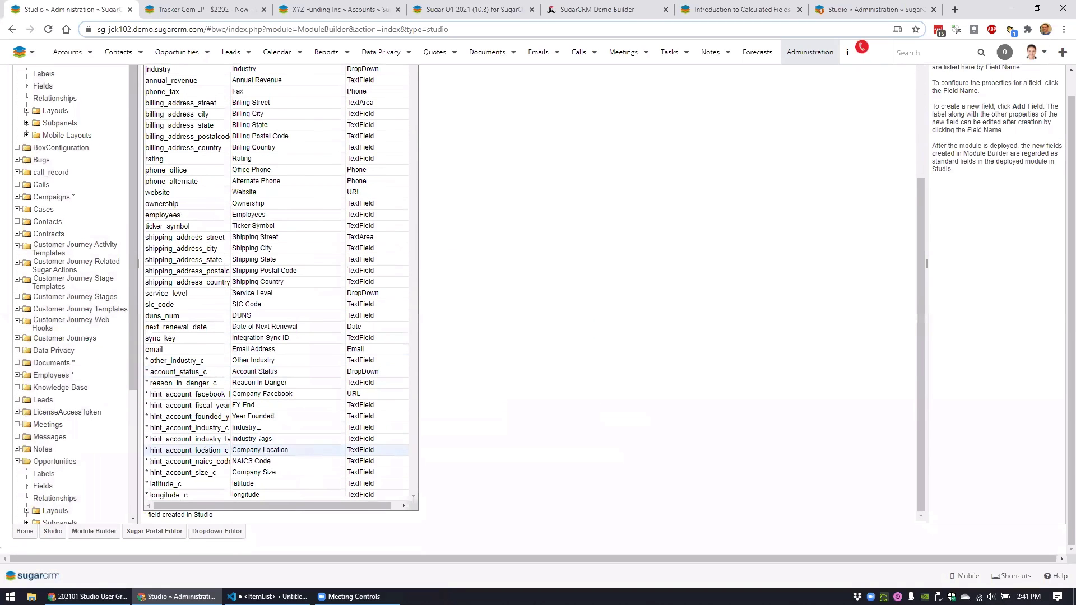
left_click(280, 371)
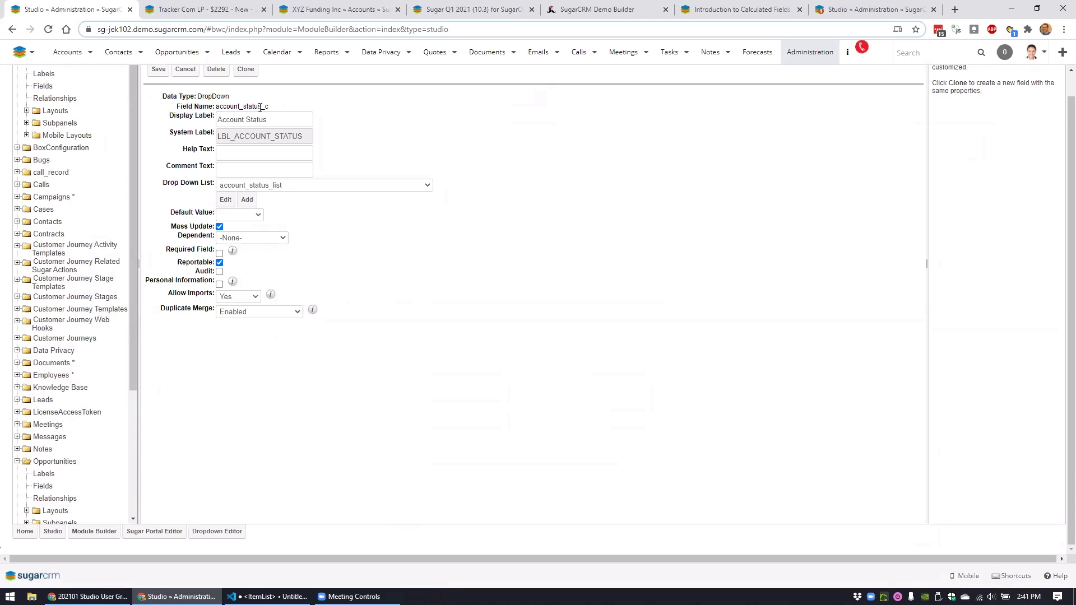
left_click(226, 199)
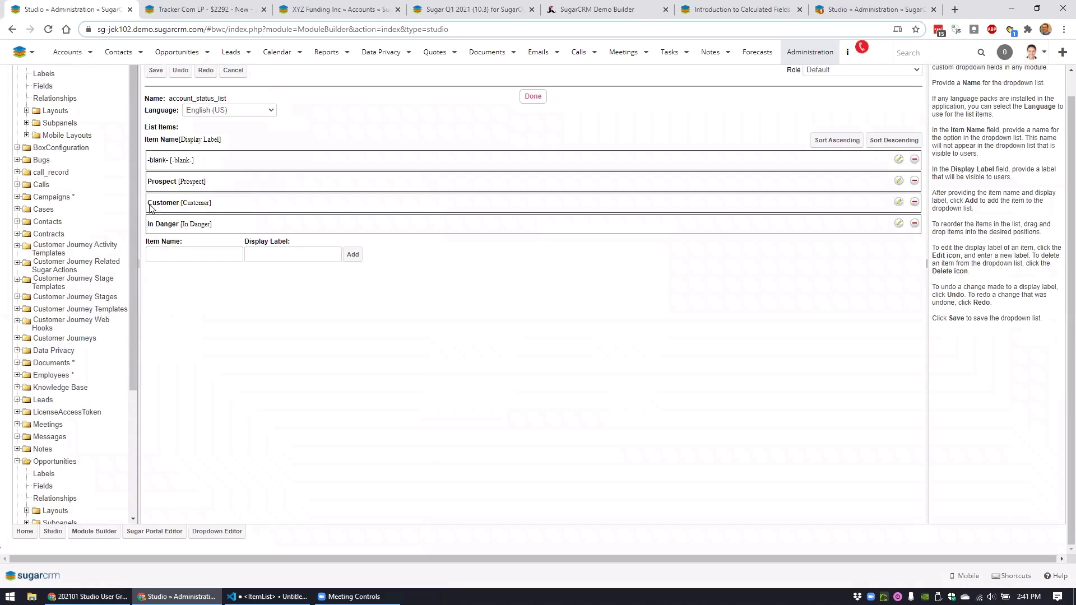
Add an item named 4 with the display label Former Customer to account_status_list, and save the list and the Account Status field
left_click(180, 254)
type("4")
key("Tab")
type("Former Customer")
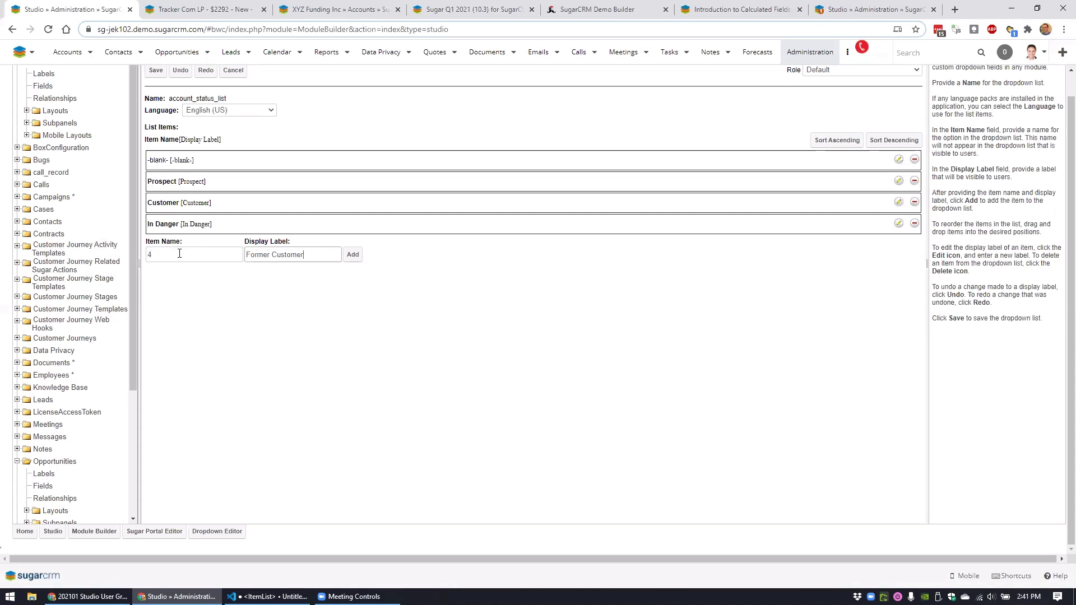
left_click(353, 255)
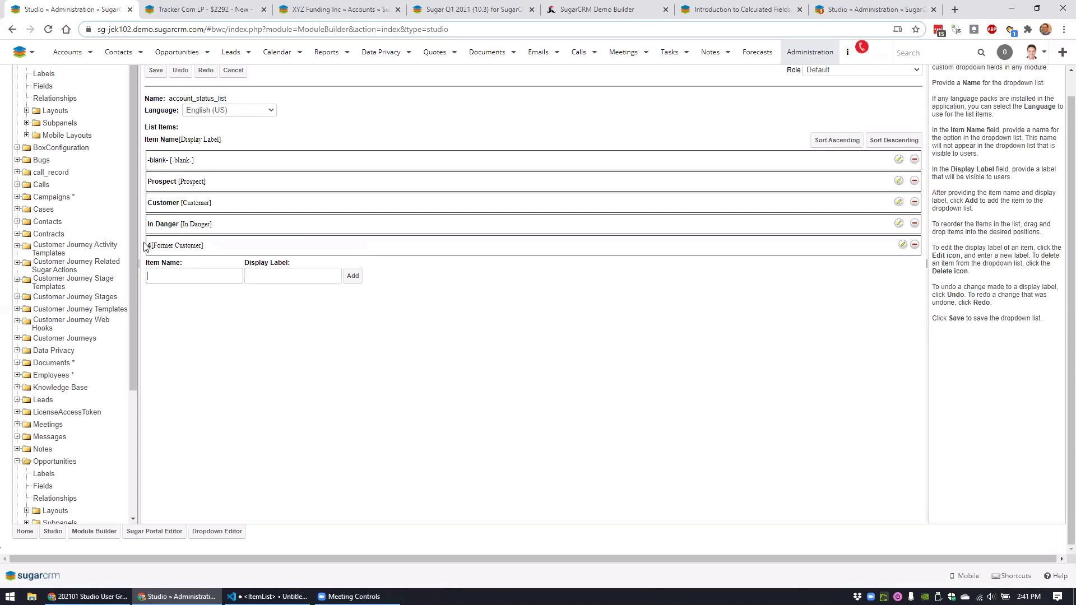
left_click(155, 73)
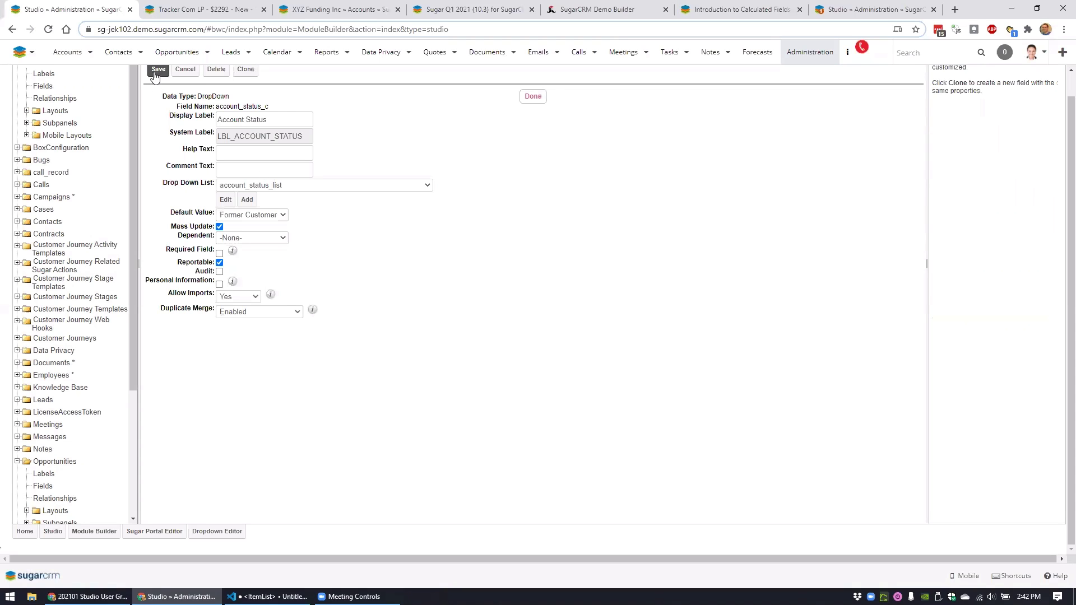
left_click(157, 73)
Check the field examples slide in the presentation once more and return to Studio
left_click(90, 597)
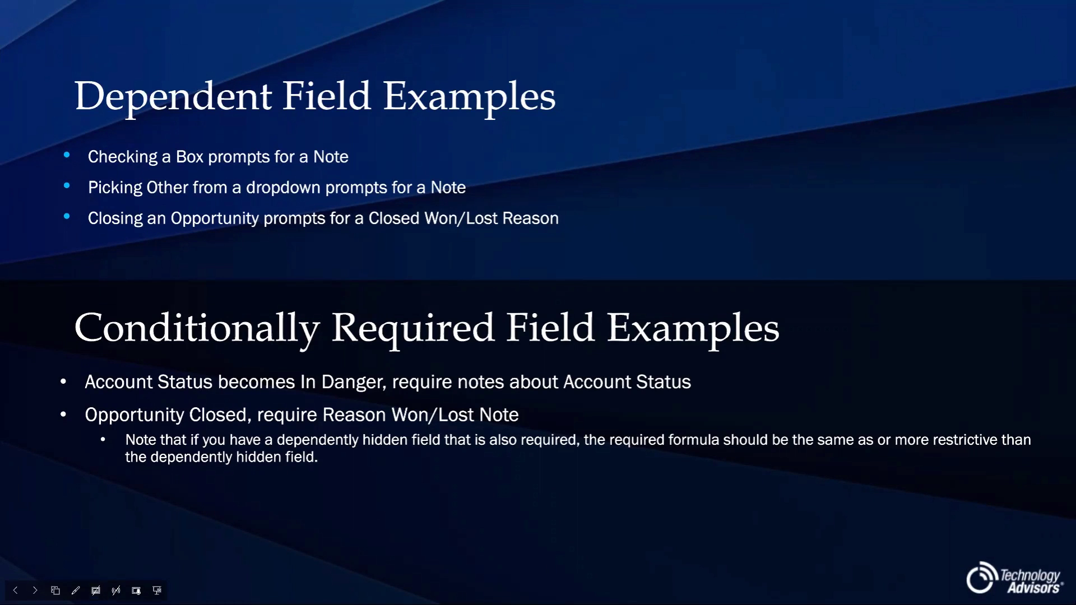
key("alt+Tab")
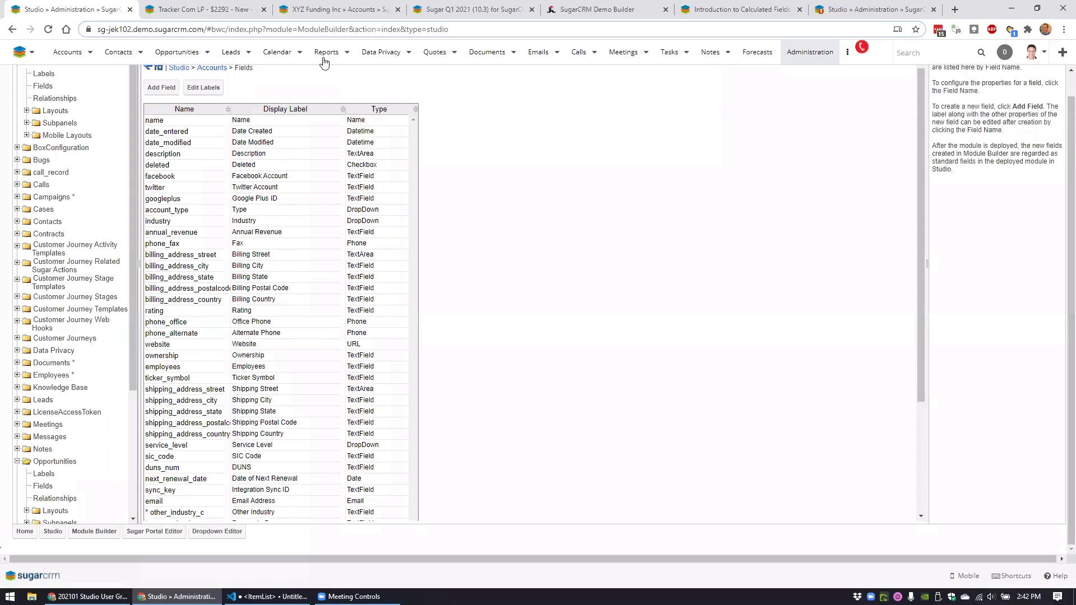
Check whether the Status of the Tracker Com LP opportunity can be edited, and leave the record without changes
left_click(361, 10)
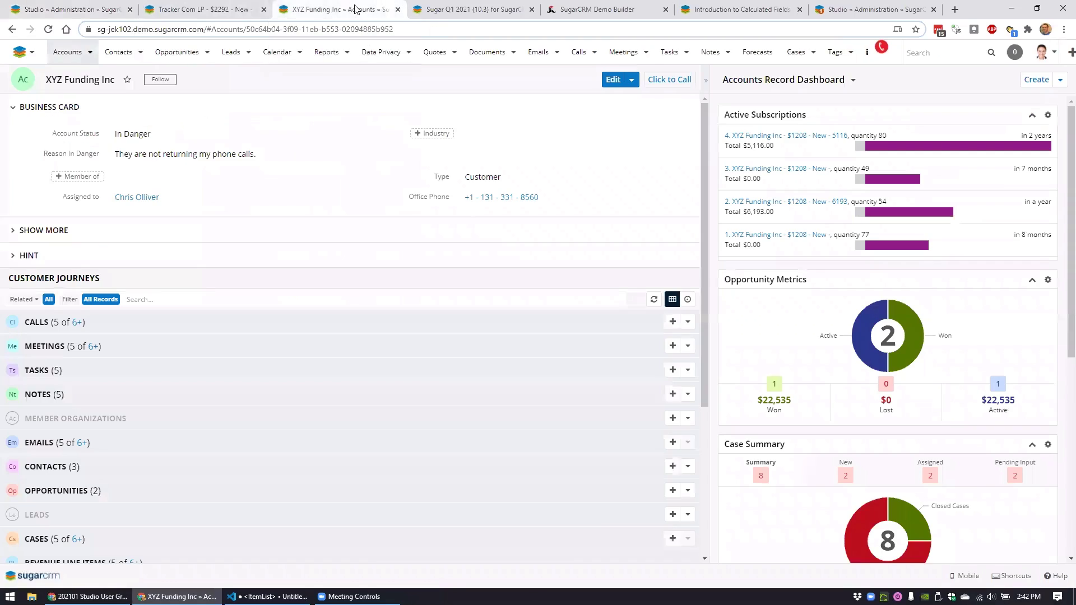
left_click(190, 7)
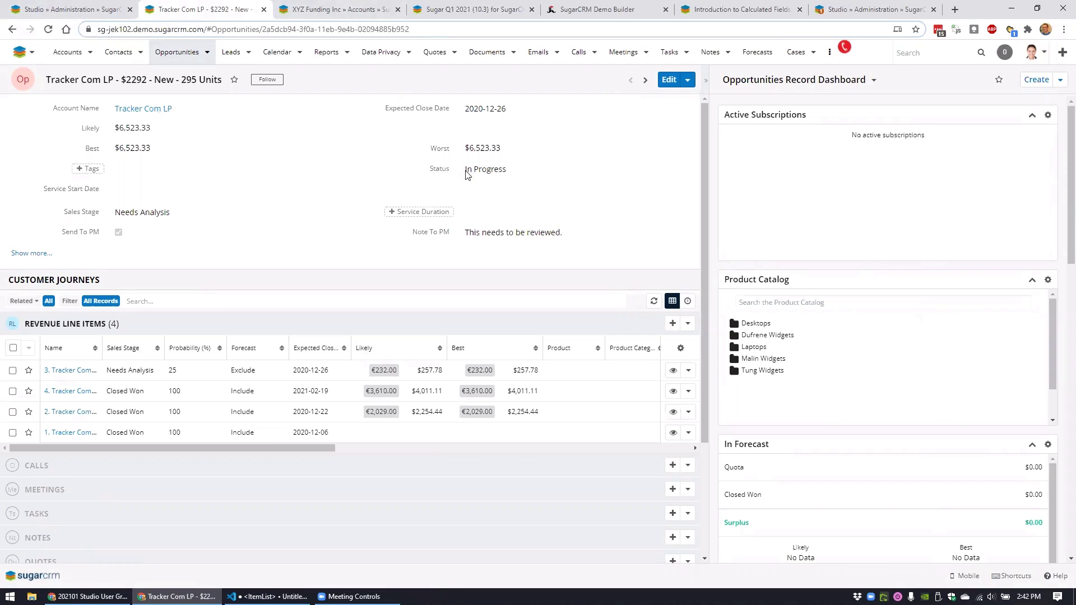
double_click(498, 170)
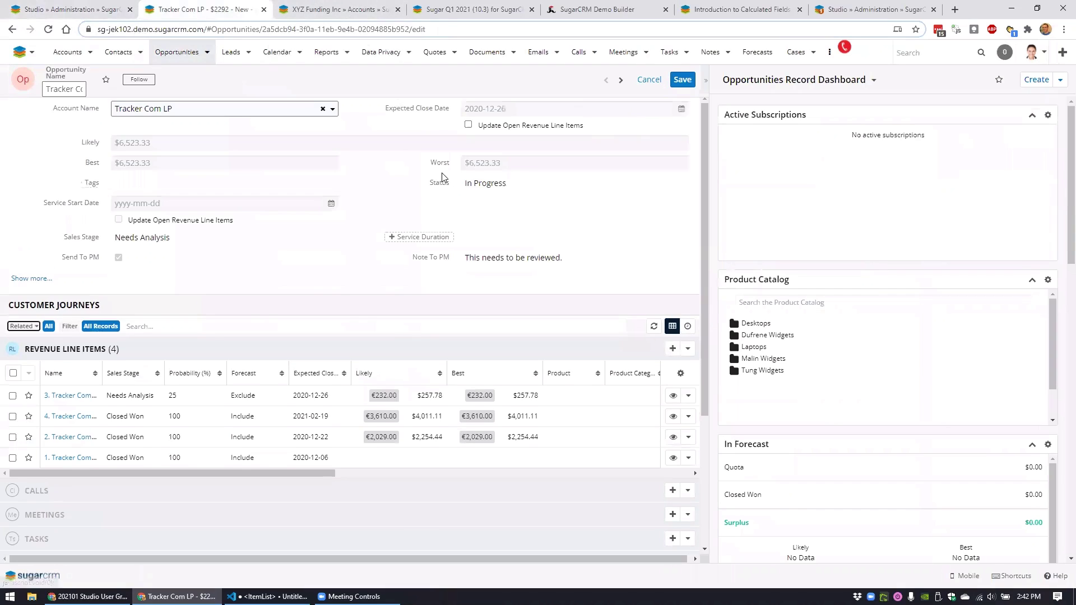
mouse_move(430, 183)
left_mouse_down()
mouse_move(459, 184)
mouse_move(446, 183)
left_mouse_up()
left_click(478, 183)
left_click(519, 183)
double_click(519, 183)
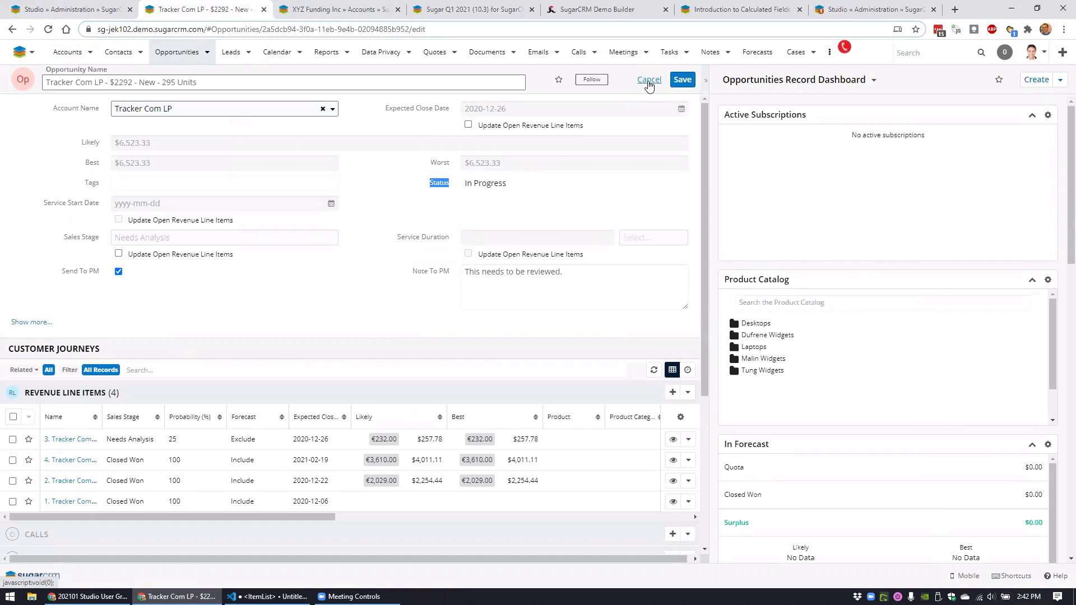
left_click(649, 81)
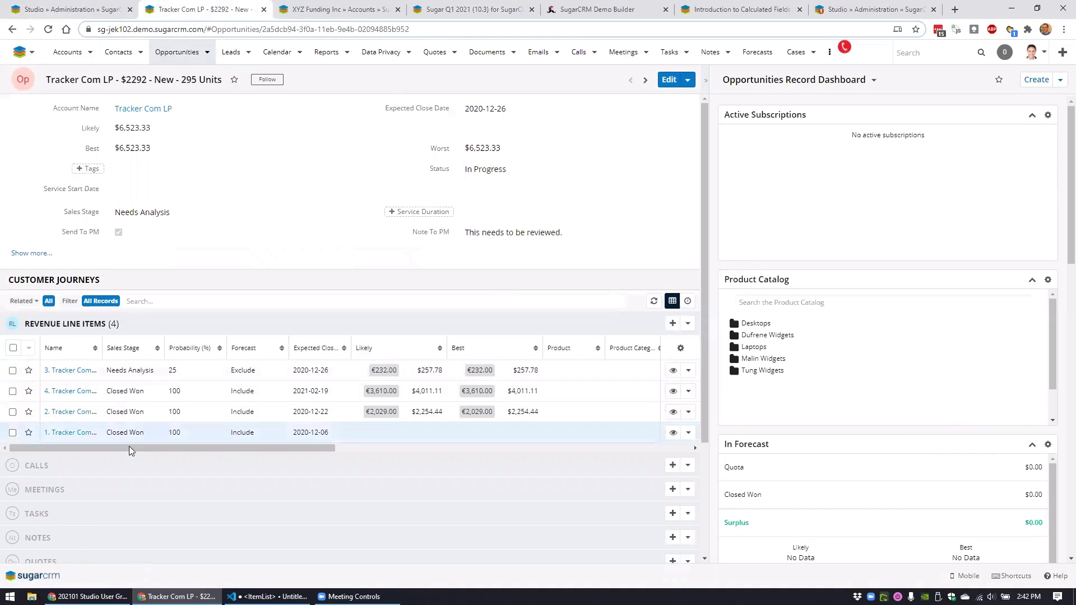
left_click(688, 370)
left_click(645, 391)
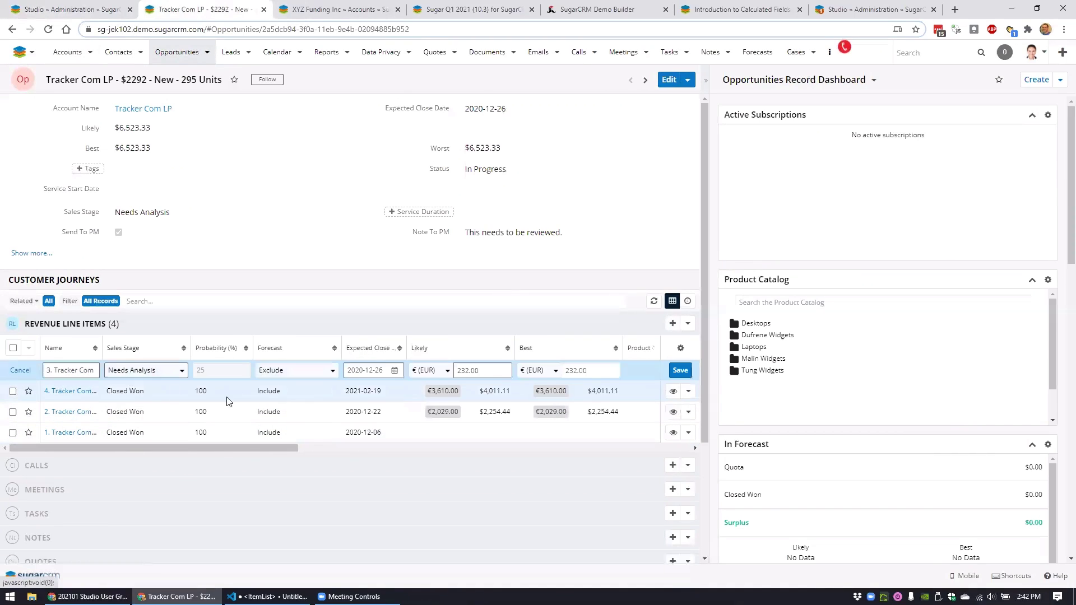
left_click(155, 370)
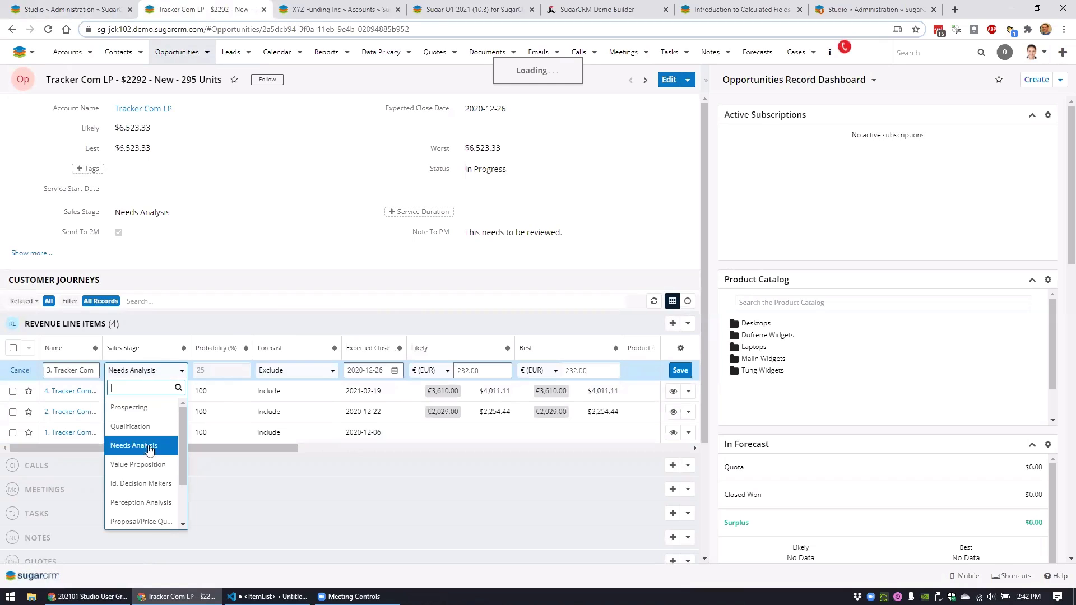
scroll(145, 492, "down", 2)
left_click(140, 501)
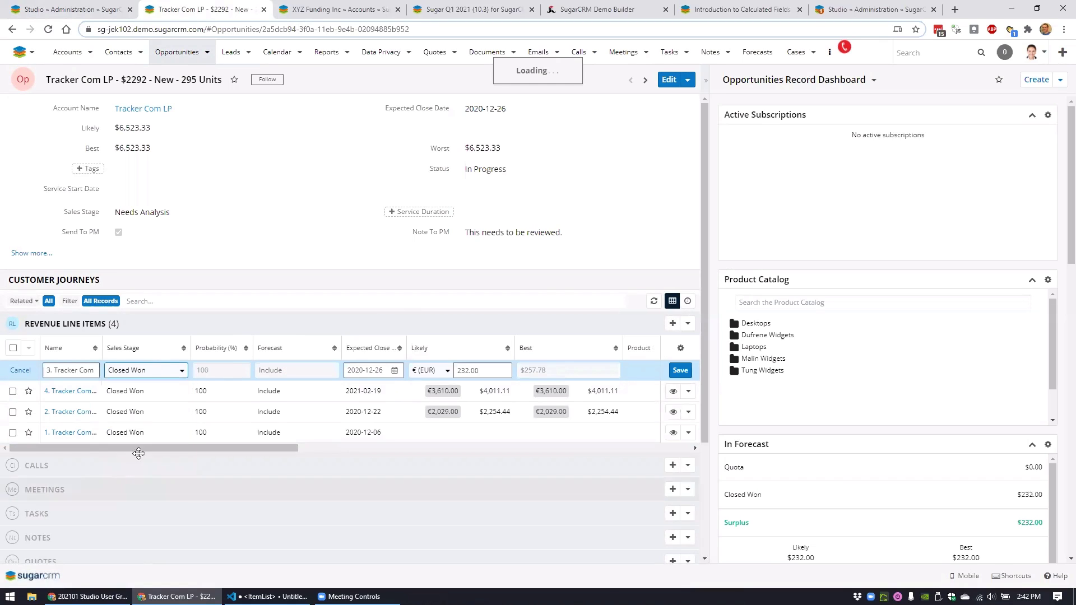
left_click(680, 371)
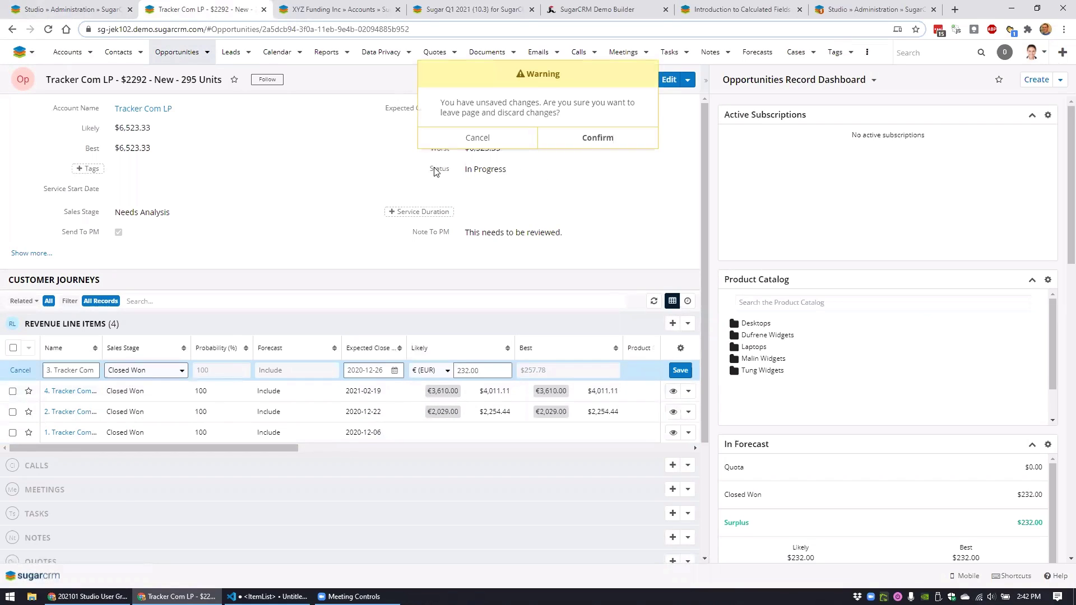
left_click(593, 142)
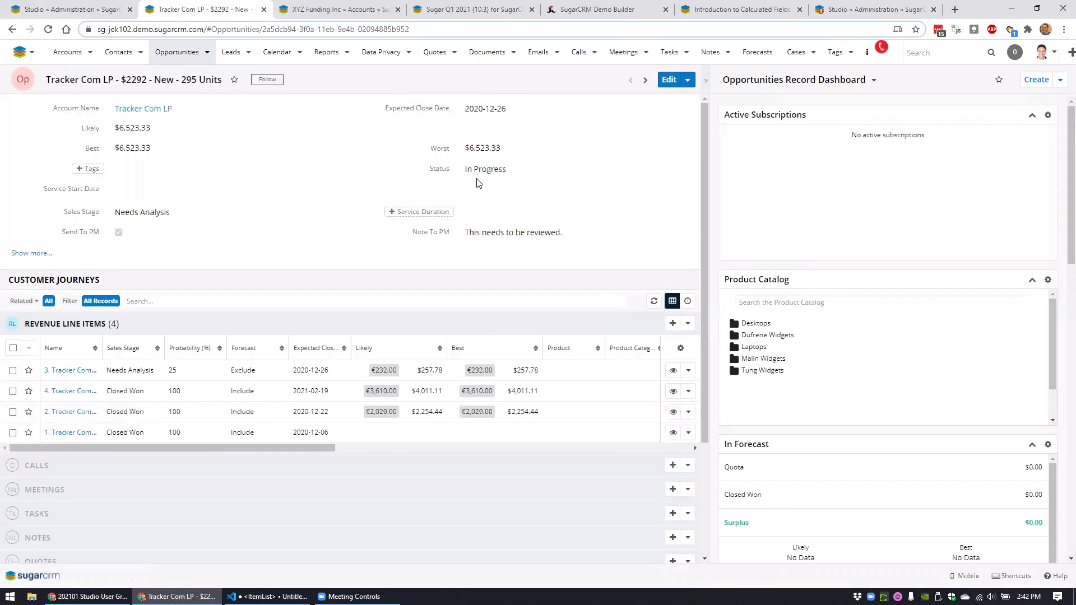
Set the sales stage of the opportunity's open revenue line item, number 3, to Closed Won and save the line
left_click(688, 371)
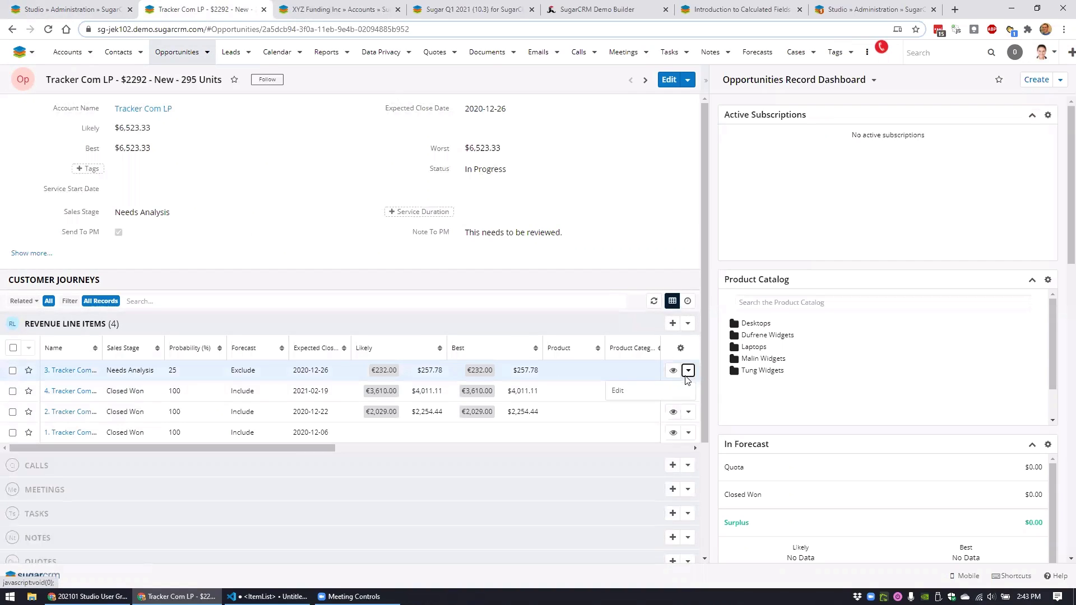
left_click(627, 390)
left_click(145, 372)
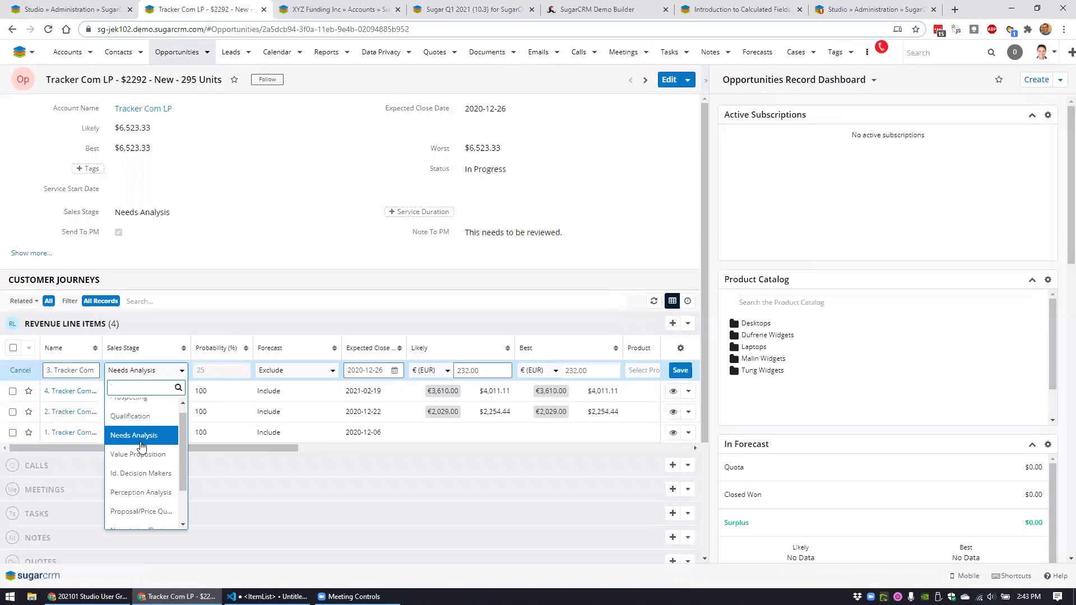
scroll(144, 476, "down", 2)
left_click(143, 505)
left_click(681, 371)
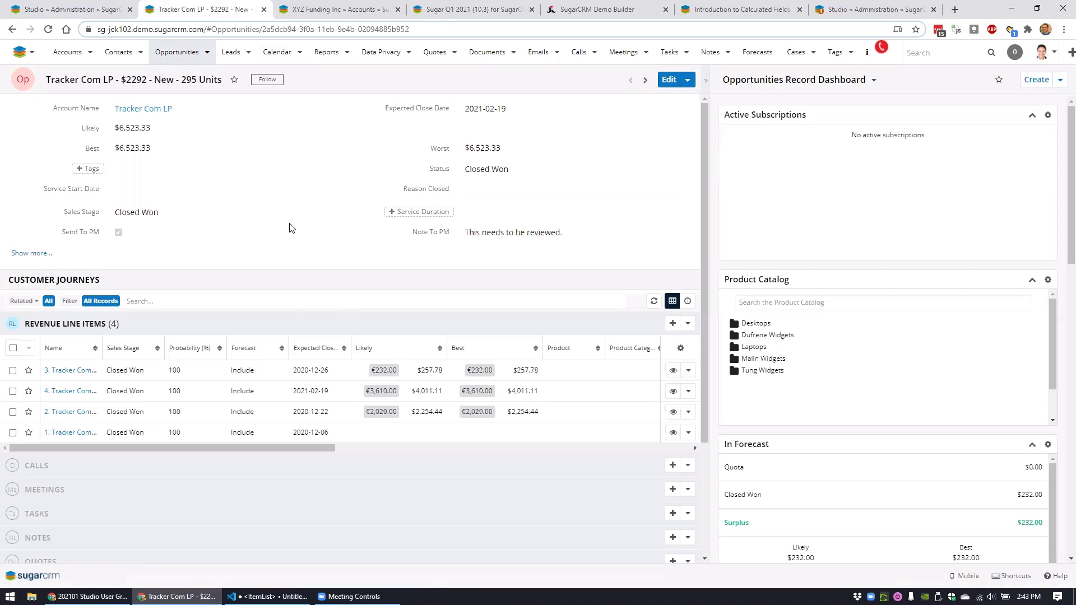
Enter "They liked our price." as the opportunity's Reason Closed and save the record
left_click(667, 80)
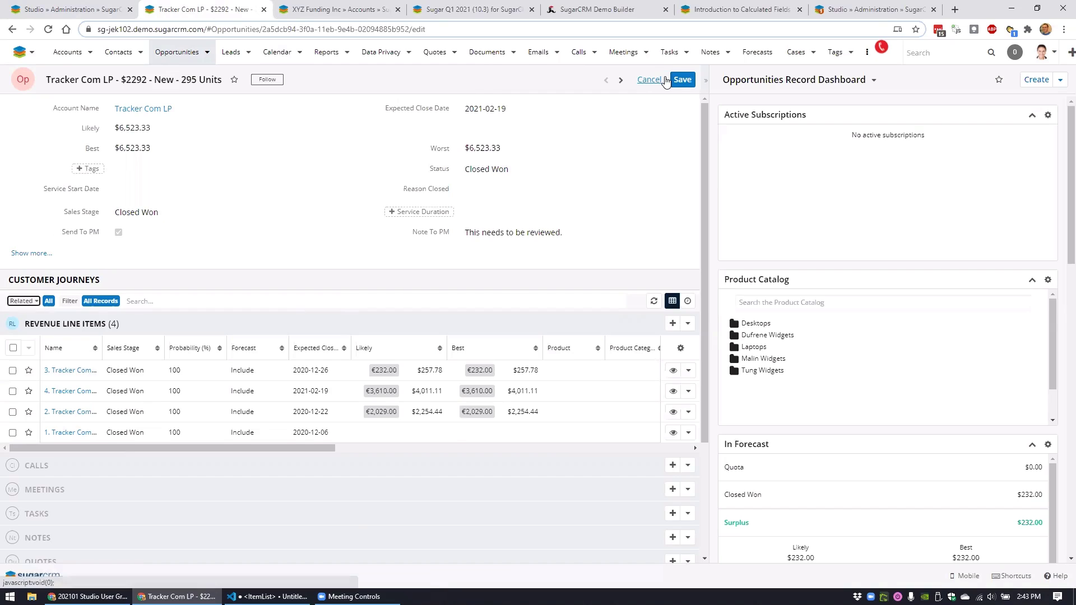
left_click(680, 79)
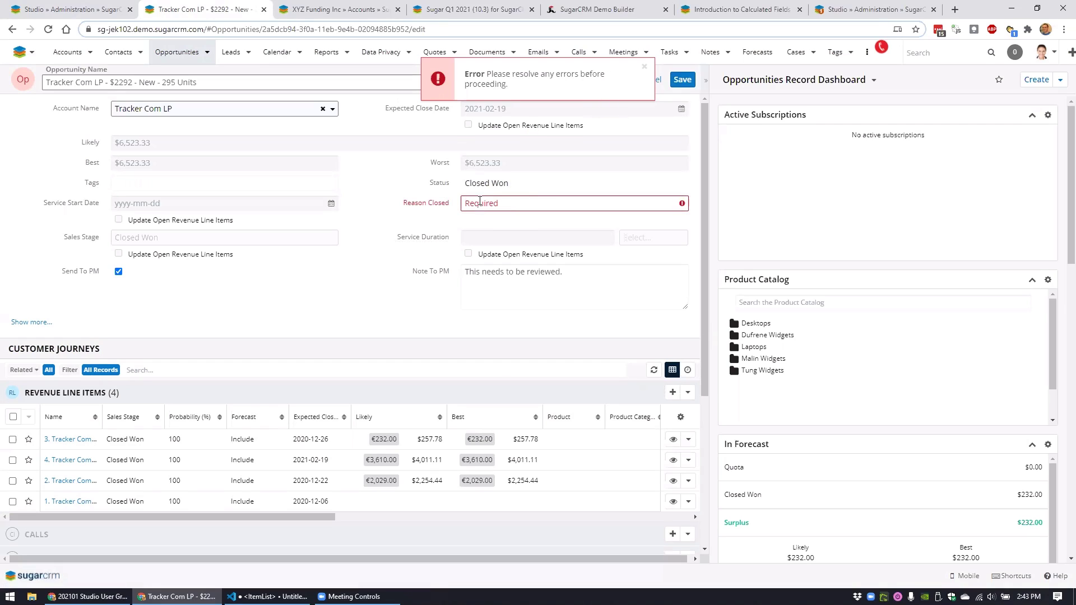
left_click(644, 66)
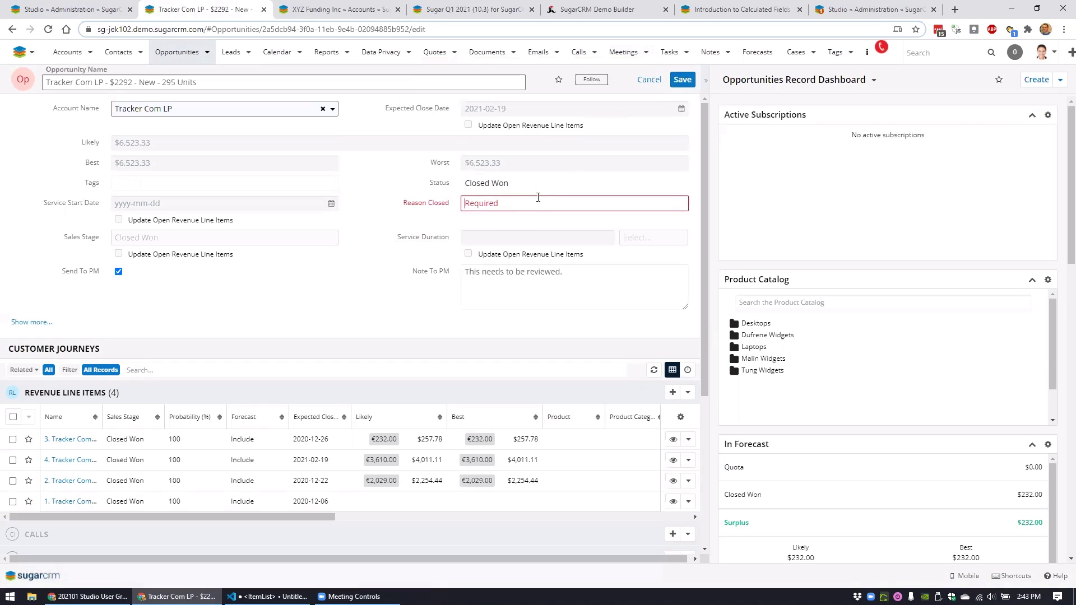
type("They liked our price.")
left_click(683, 79)
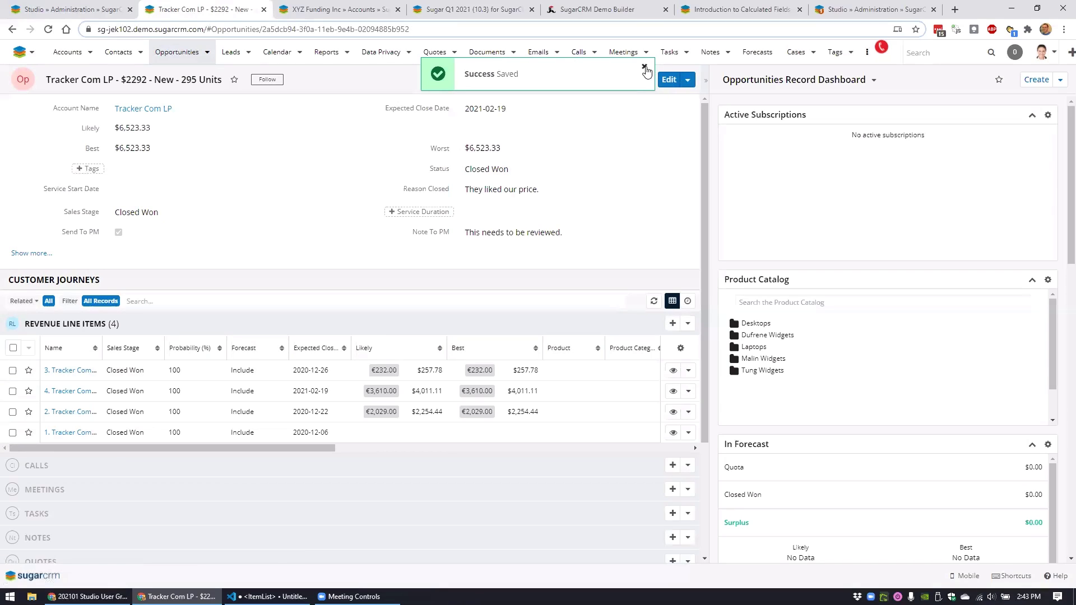
left_click(644, 69)
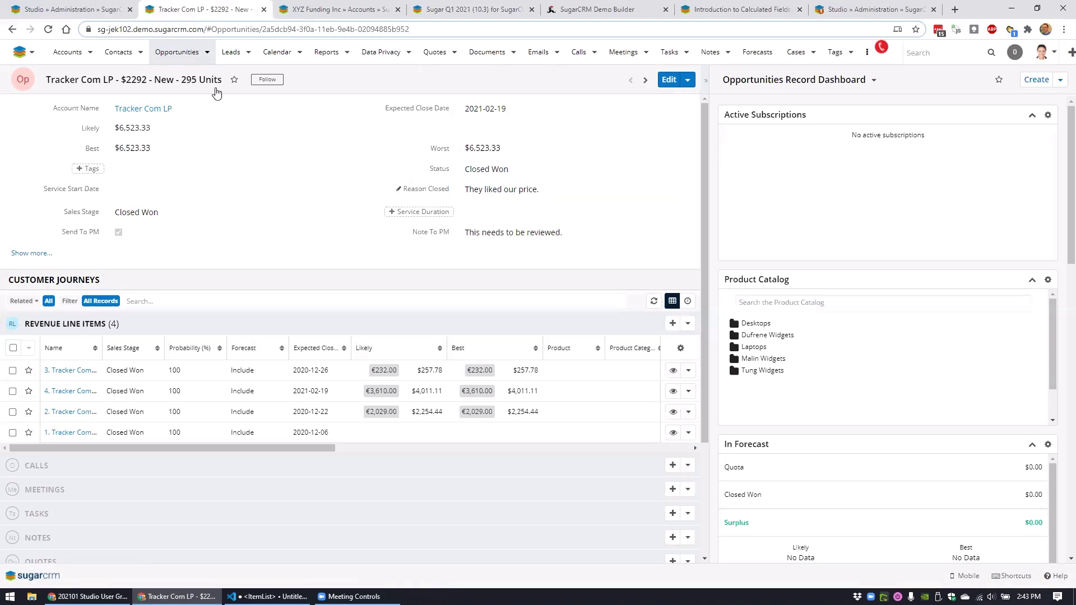
Return to Studio and open the Reason Closed field of the Opportunities module
left_click(69, 11)
scroll(61, 336, "down", 2)
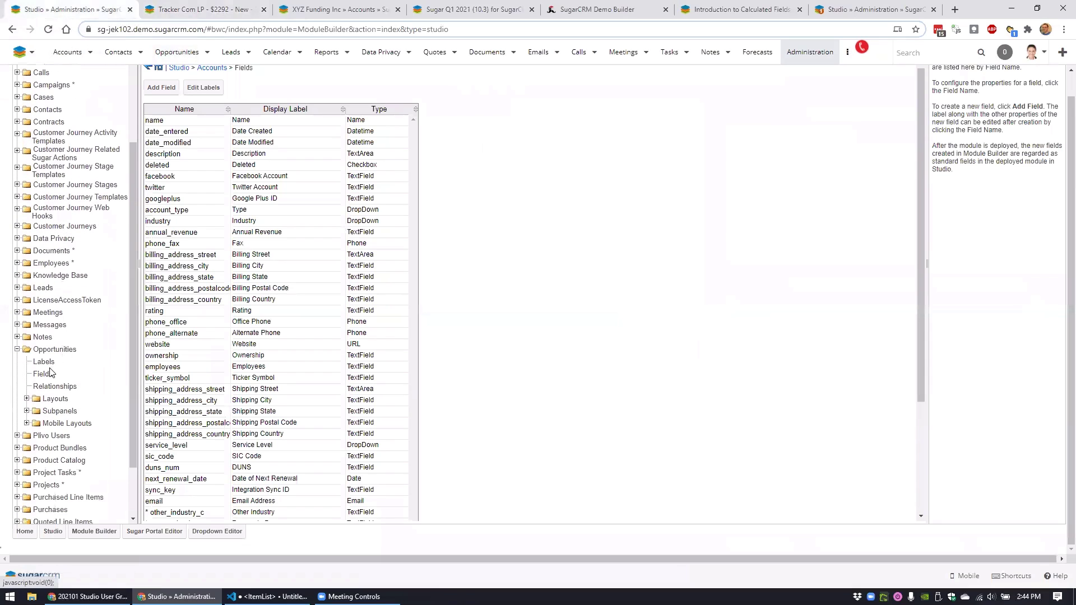
left_click(50, 374)
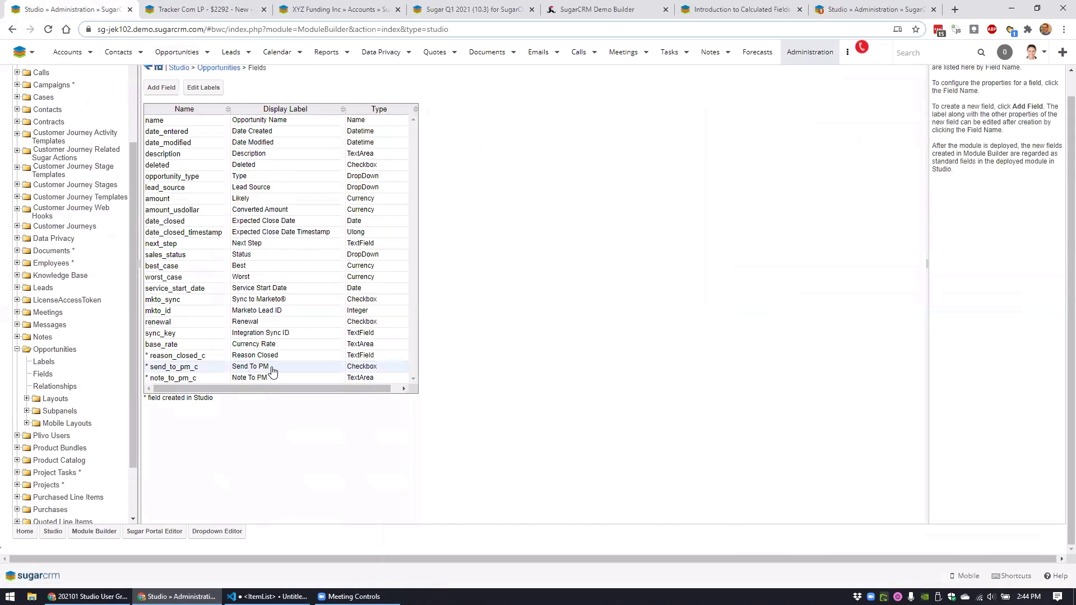
left_click(303, 358)
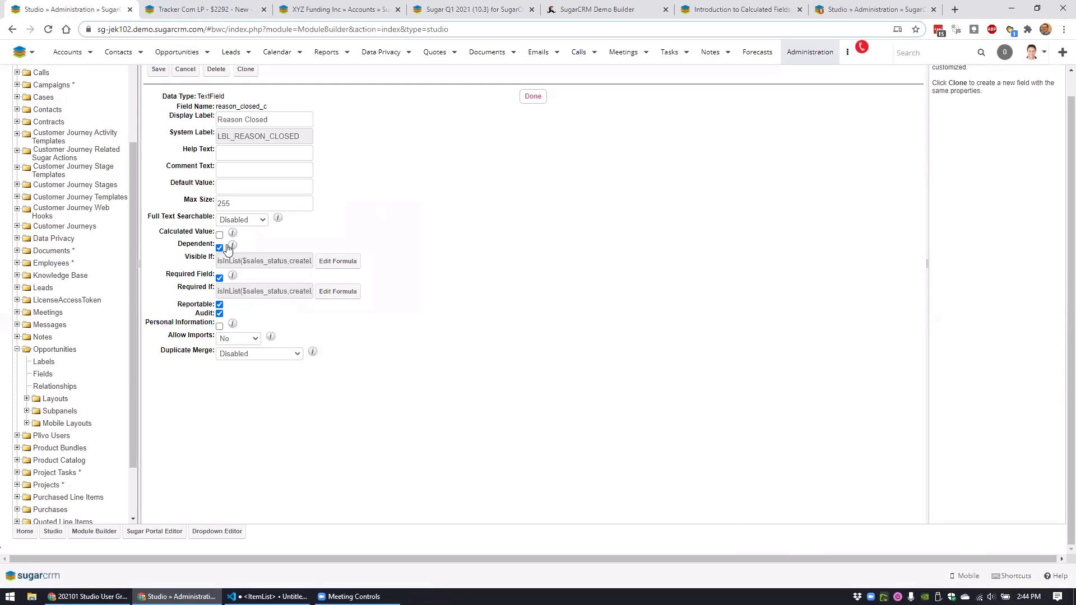
Examine the Visible If formula of Reason Closed, look up its isInList and createList functions, and close the formula without edits
left_click(335, 262)
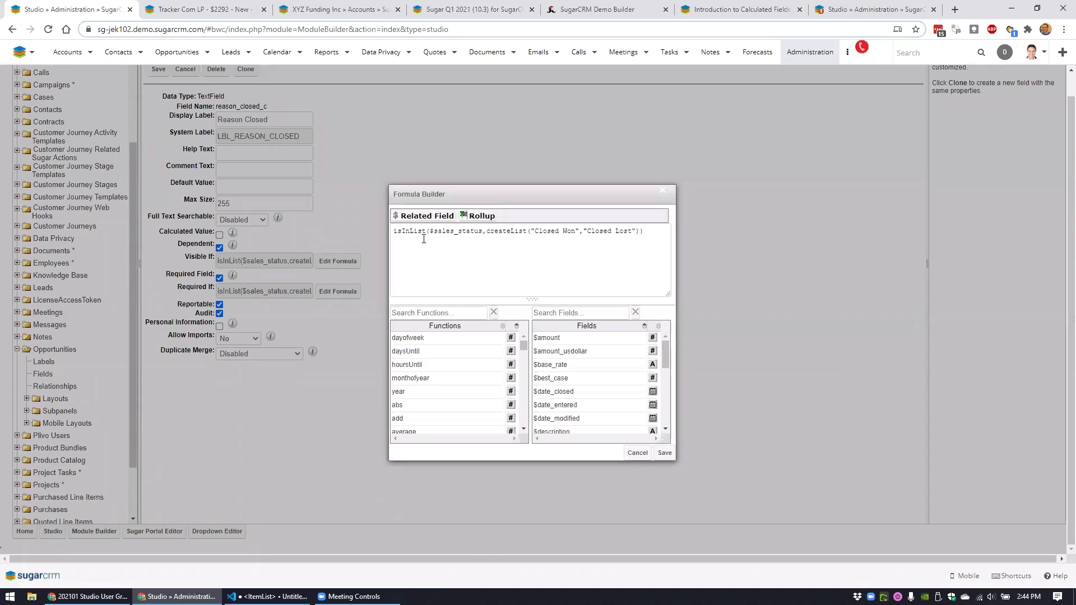
left_click(421, 312)
type("isin")
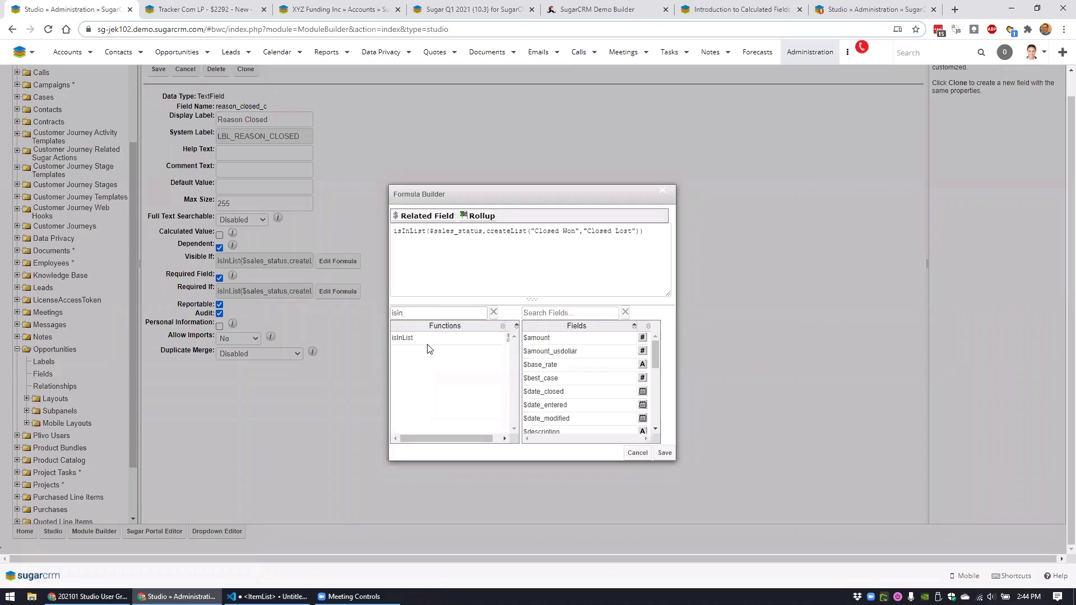
mouse_move(427, 343)
left_click_drag(482, 231, 430, 232)
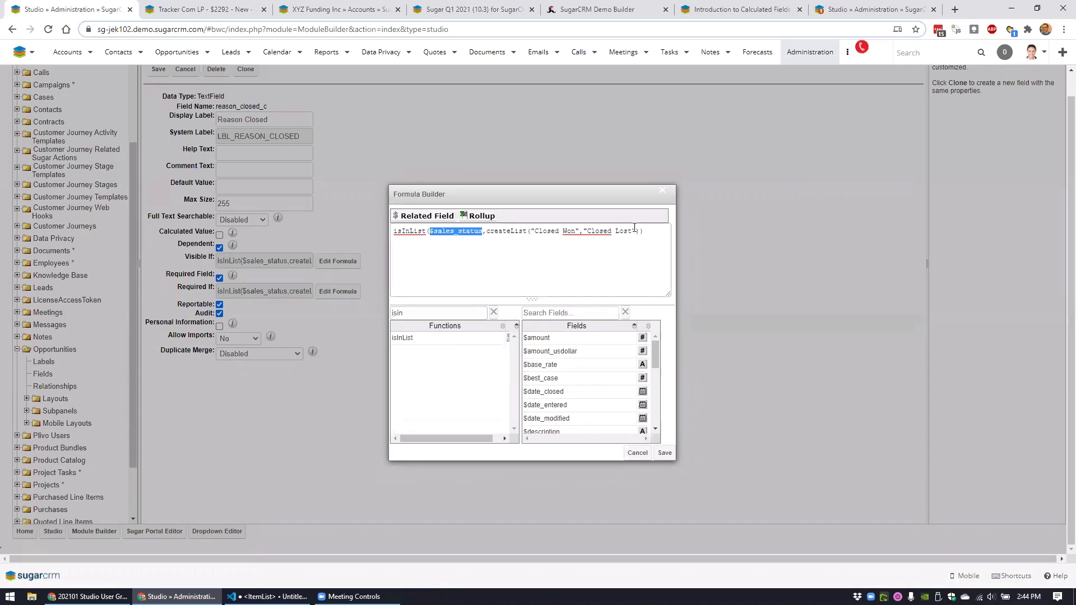
left_click_drag(636, 231, 527, 232)
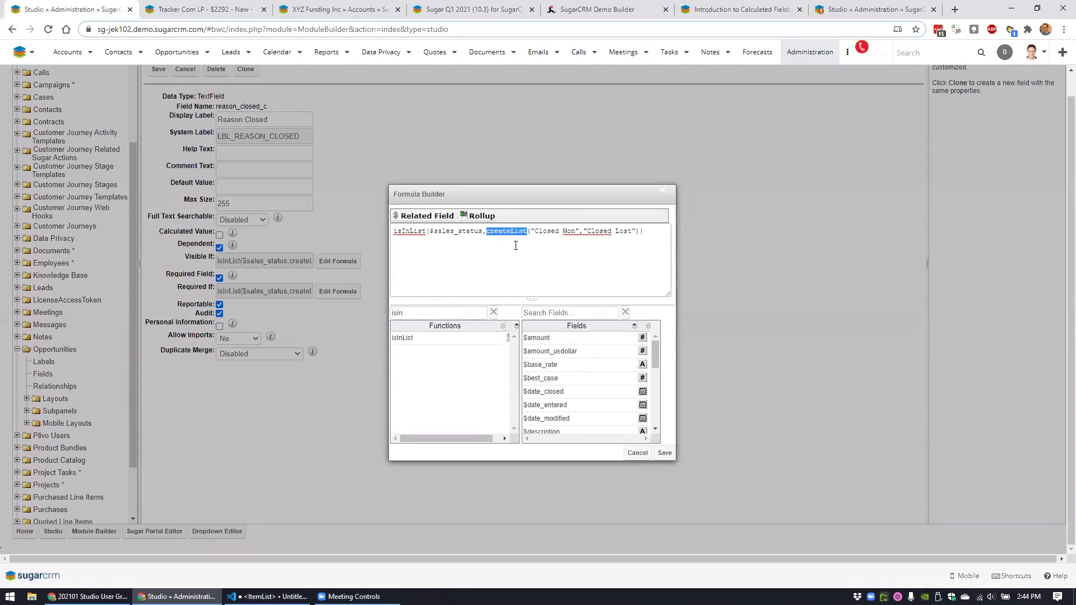
double_click(430, 313)
type("create")
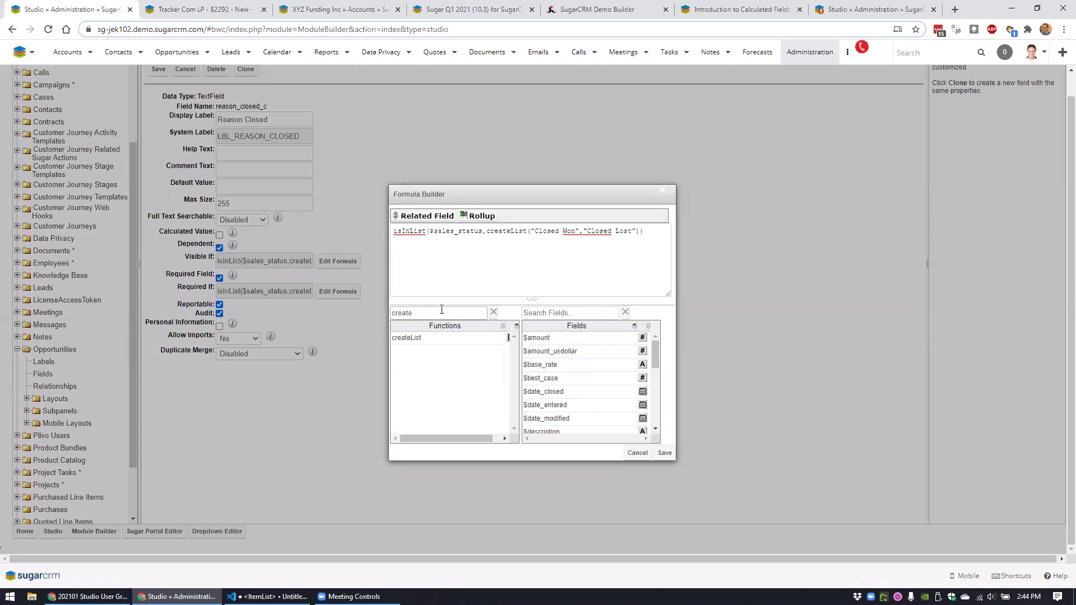
left_click_drag(442, 309, 385, 314)
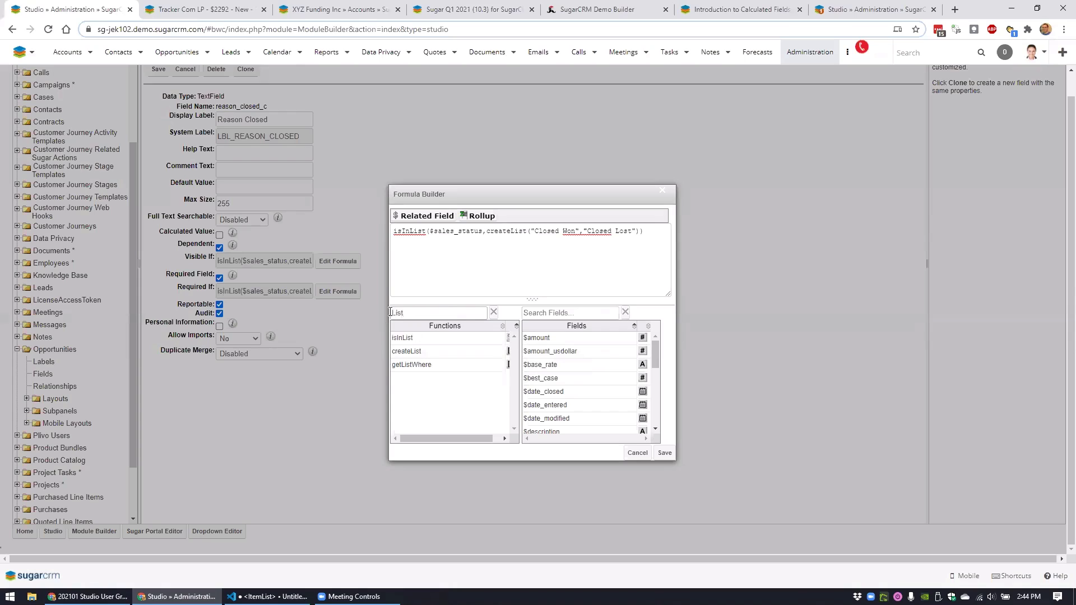
left_click(493, 312)
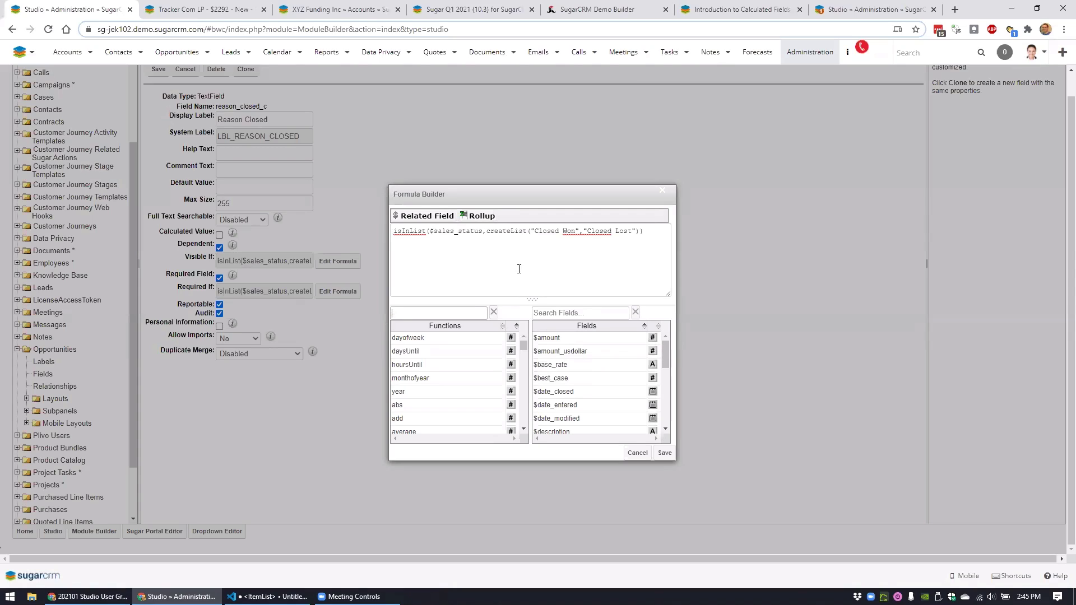
left_click(665, 452)
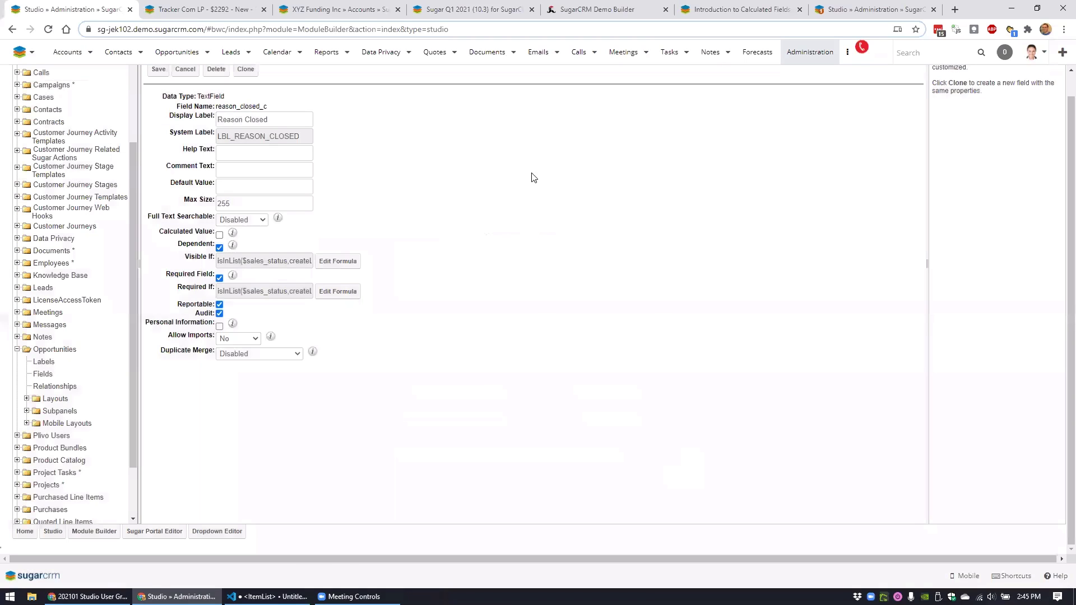